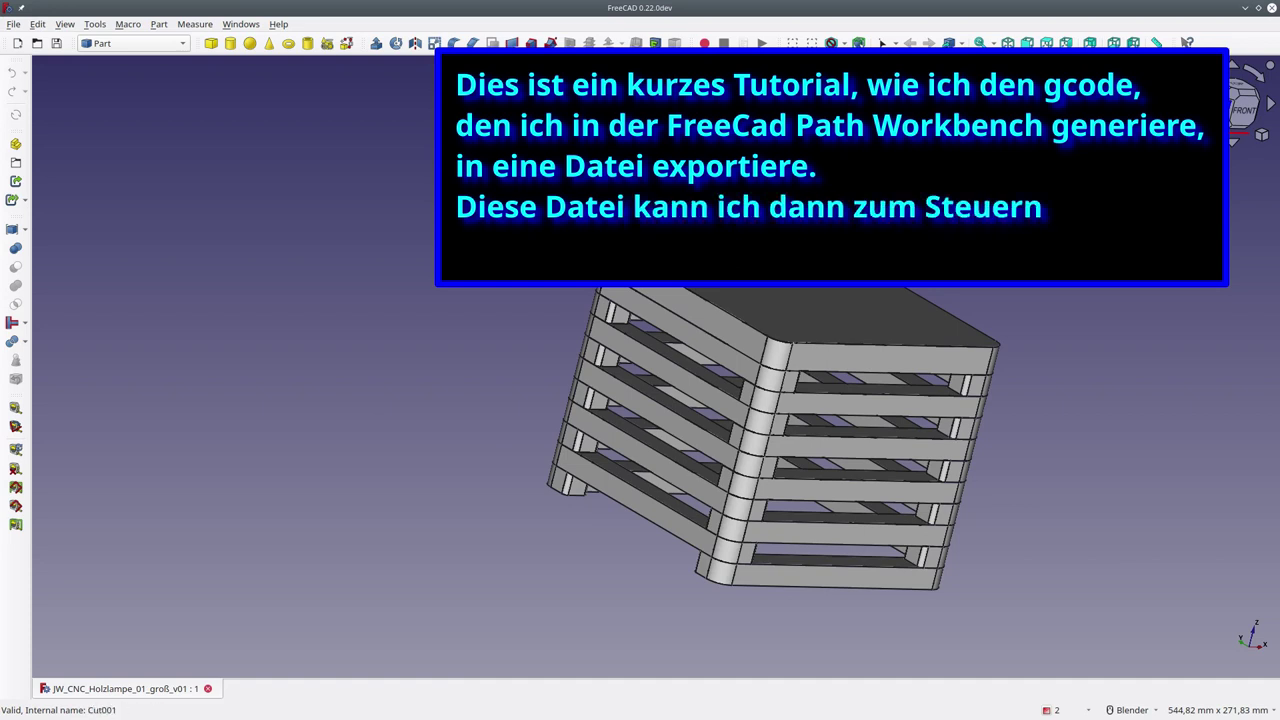
Step: Select the lamp's top lid face and orbit the model to view the lid from the front
left_click(820, 319)
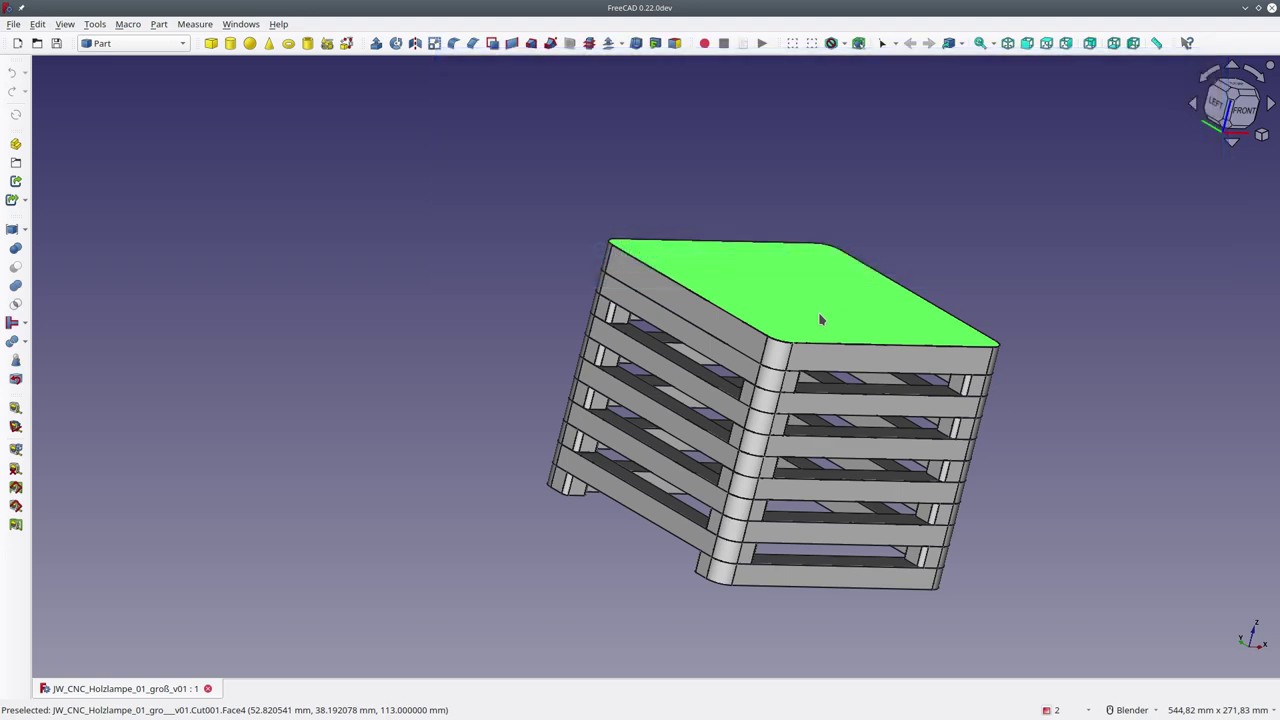
mouse_move(1106, 354)
middle_mouse_down()
mouse_move(375, 361)
mouse_move(796, 398)
middle_mouse_up()
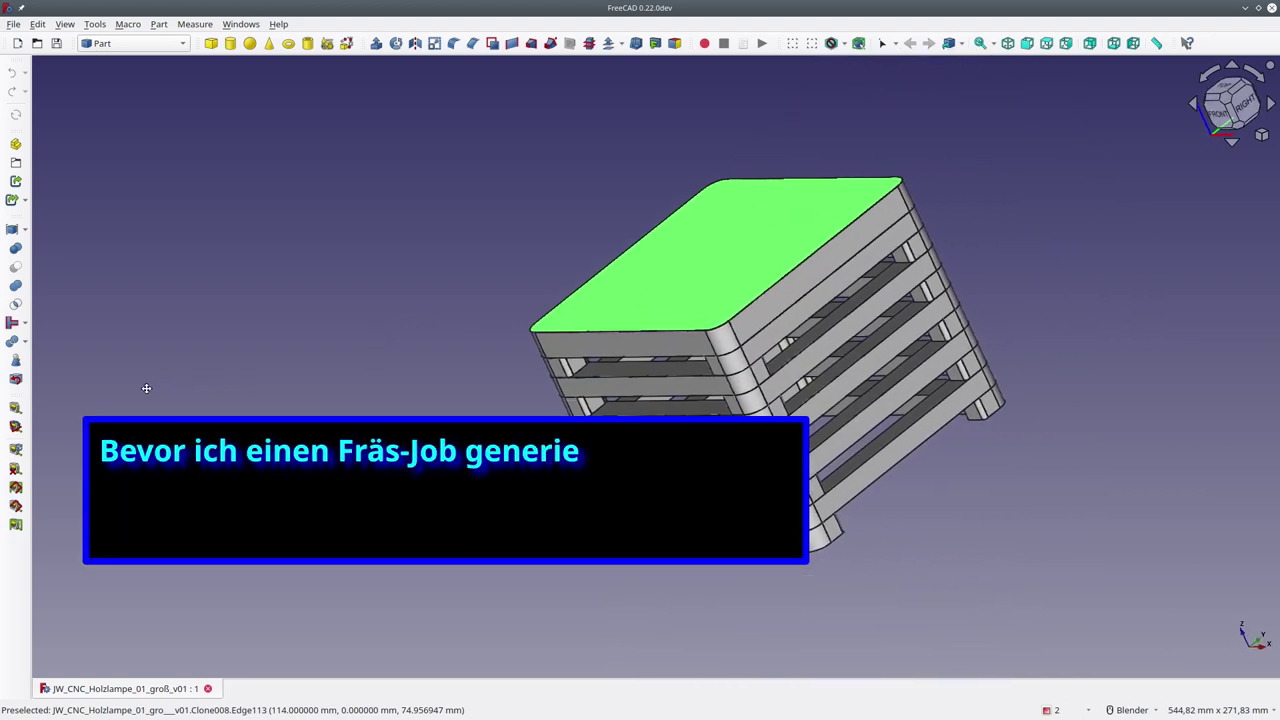
Step: Select the top lid face and make a simple copy of it, Deckel 13mm 003
left_click(1034, 289)
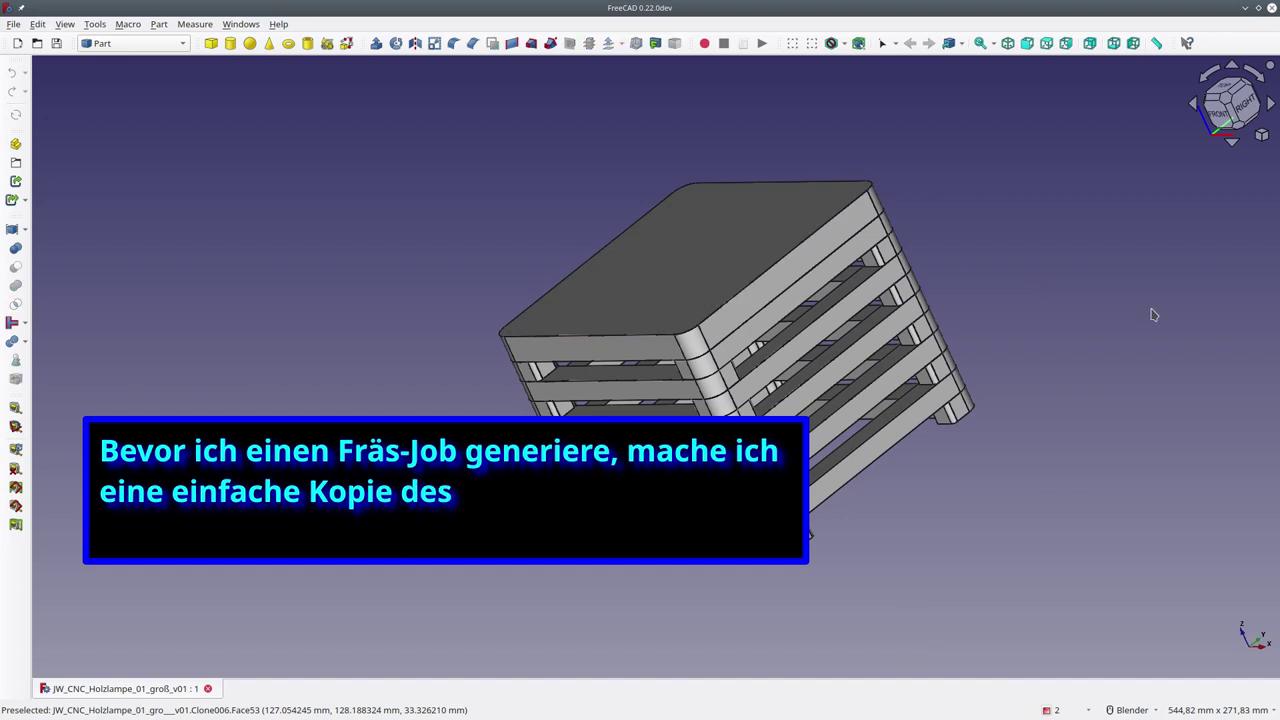
left_click(719, 240)
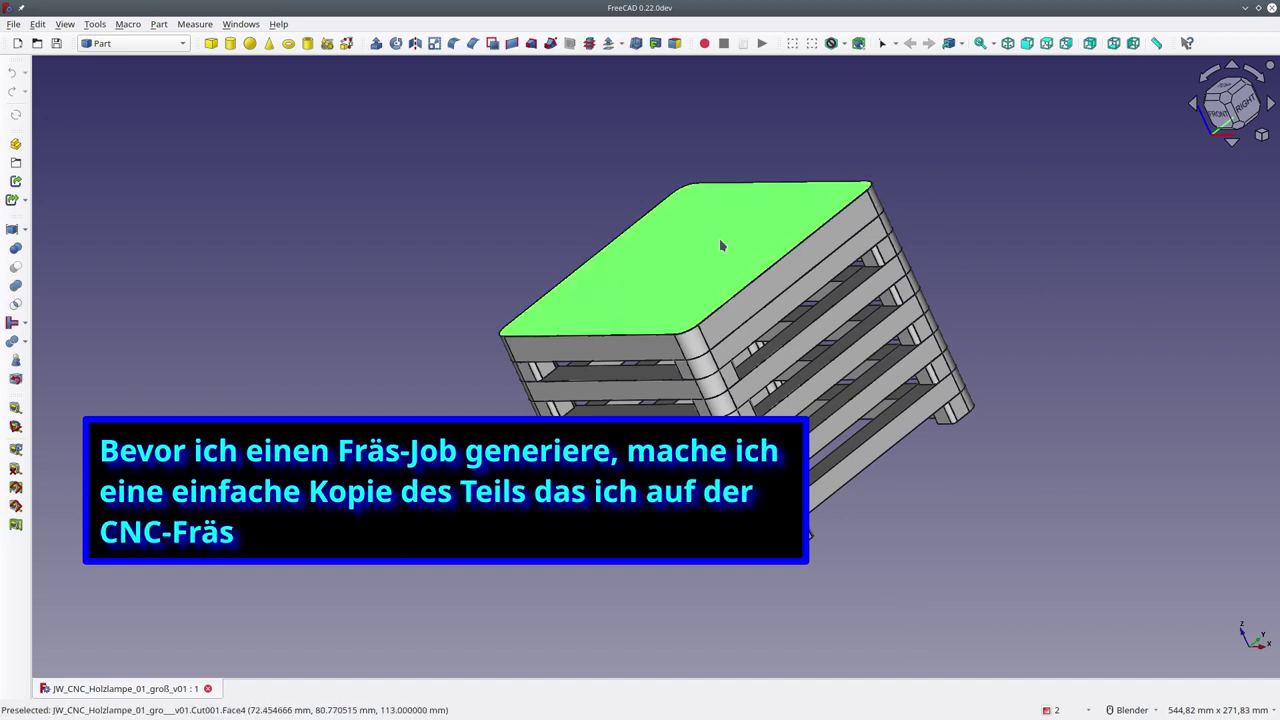
left_click(156, 25)
mouse_move(194, 218)
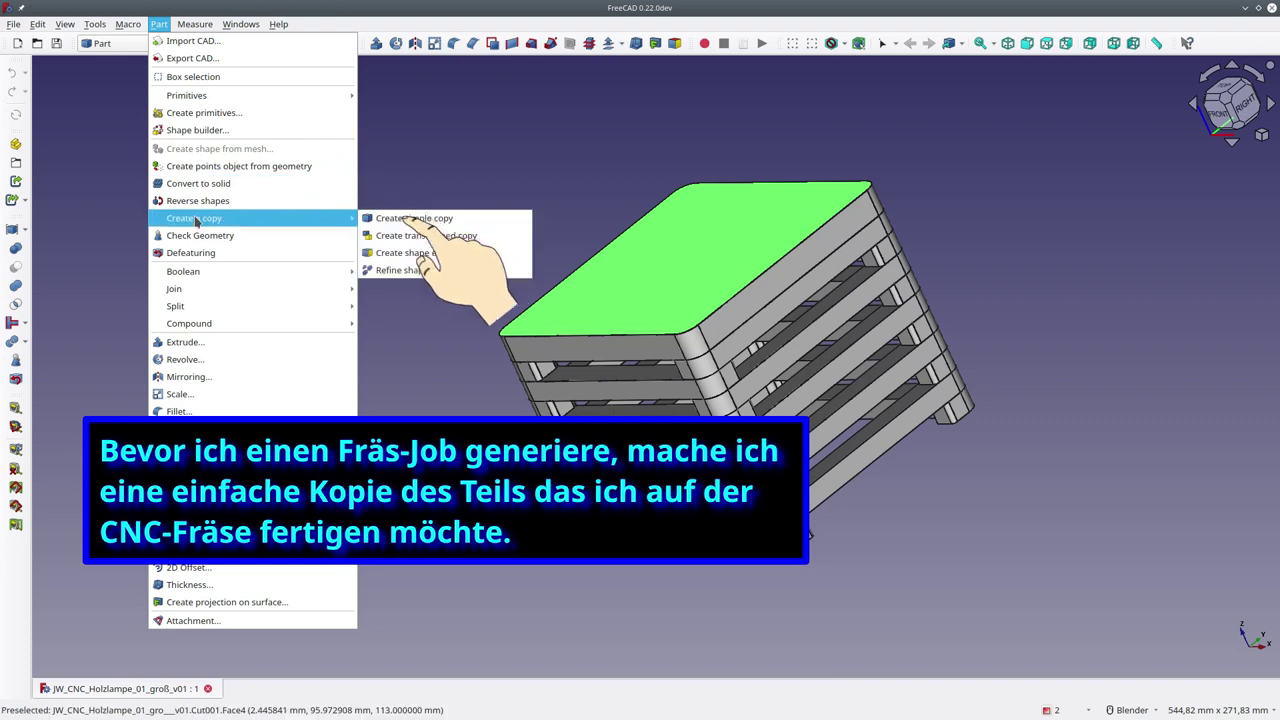
left_click(400, 218)
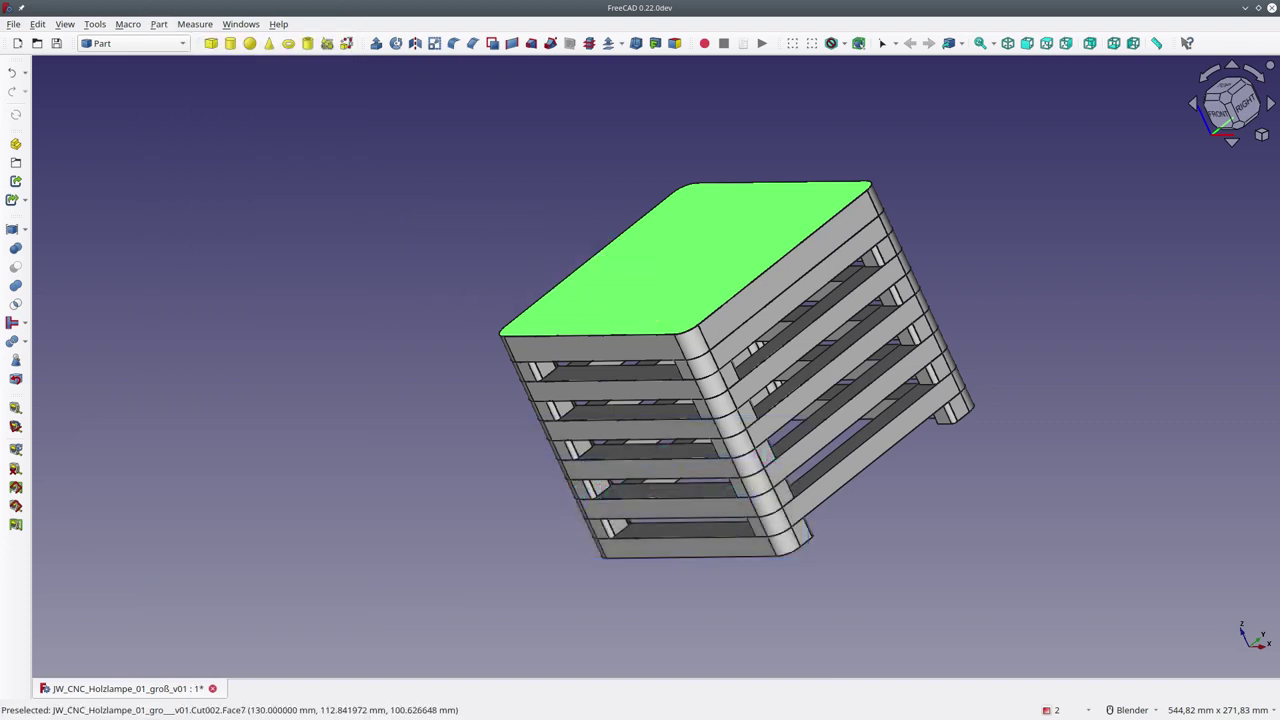
mouse_move(1177, 90)
left_mouse_down()
mouse_move(1143, 90)
mouse_move(1248, 200)
left_mouse_up()
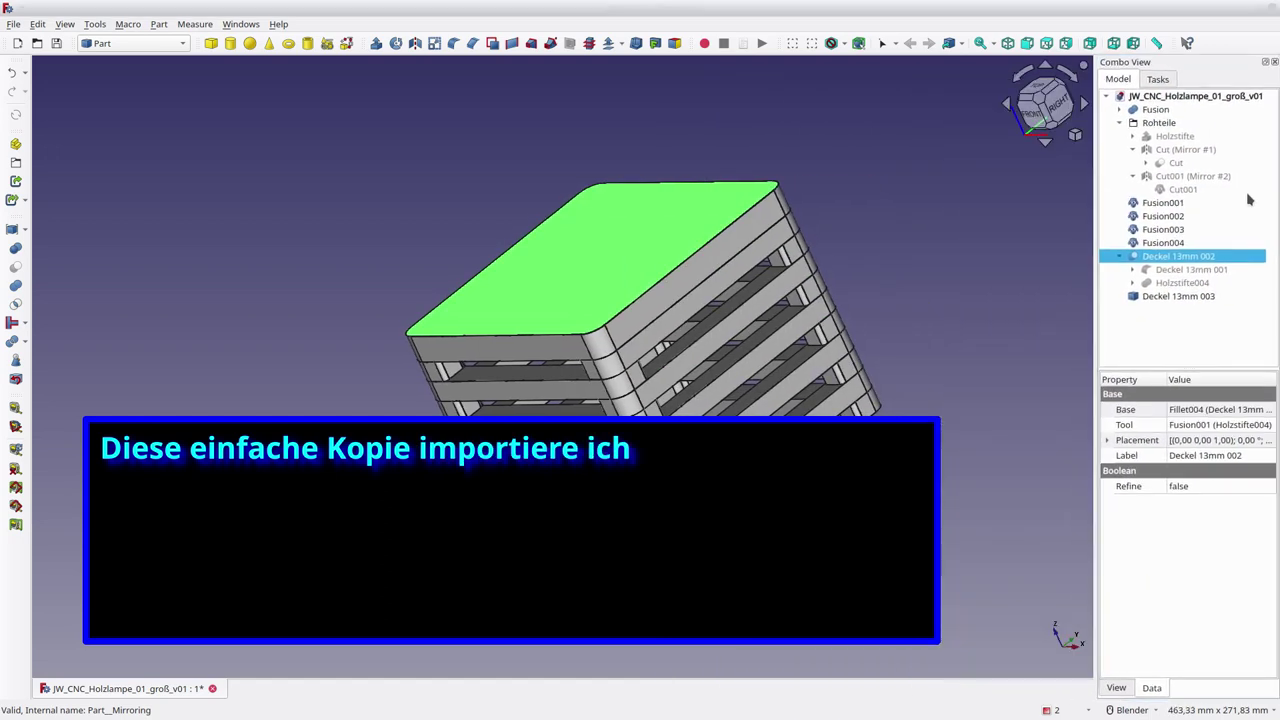
Step: Copy the Deckel 13mm 003 lid from the model tree to the clipboard
left_click_drag(1097, 333, 1040, 333)
left_click(1122, 296)
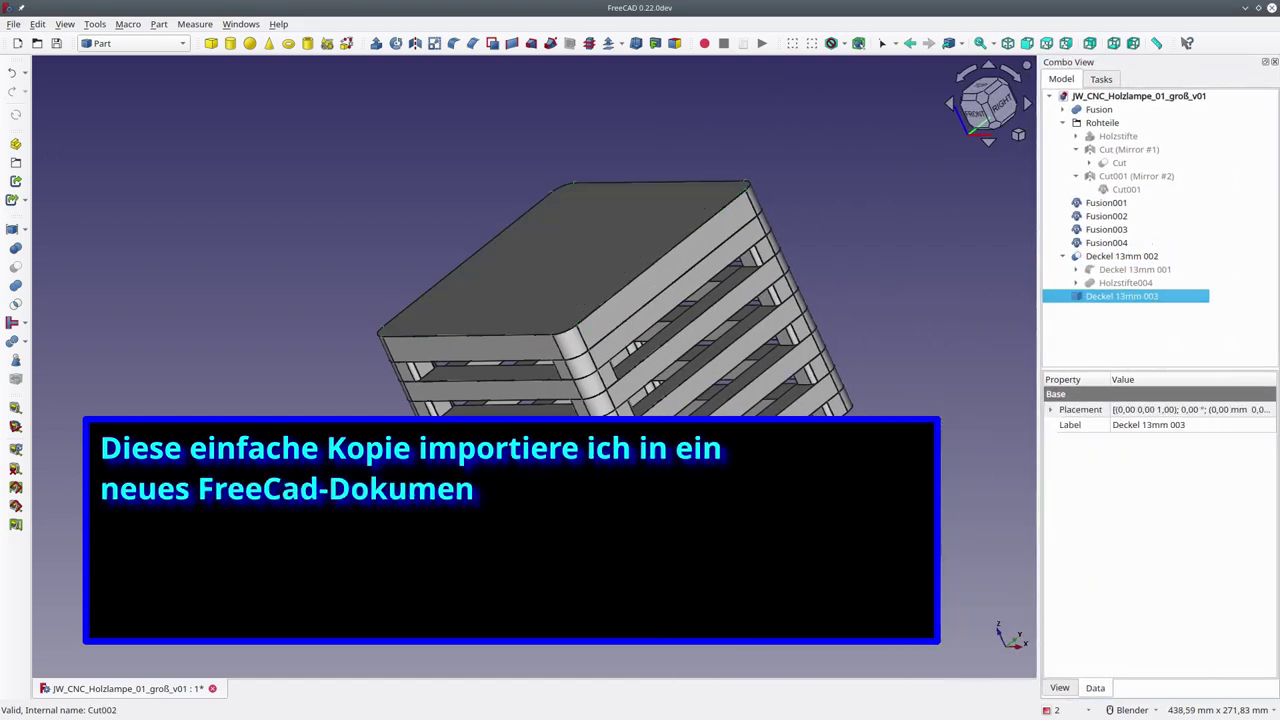
right_click(1110, 296)
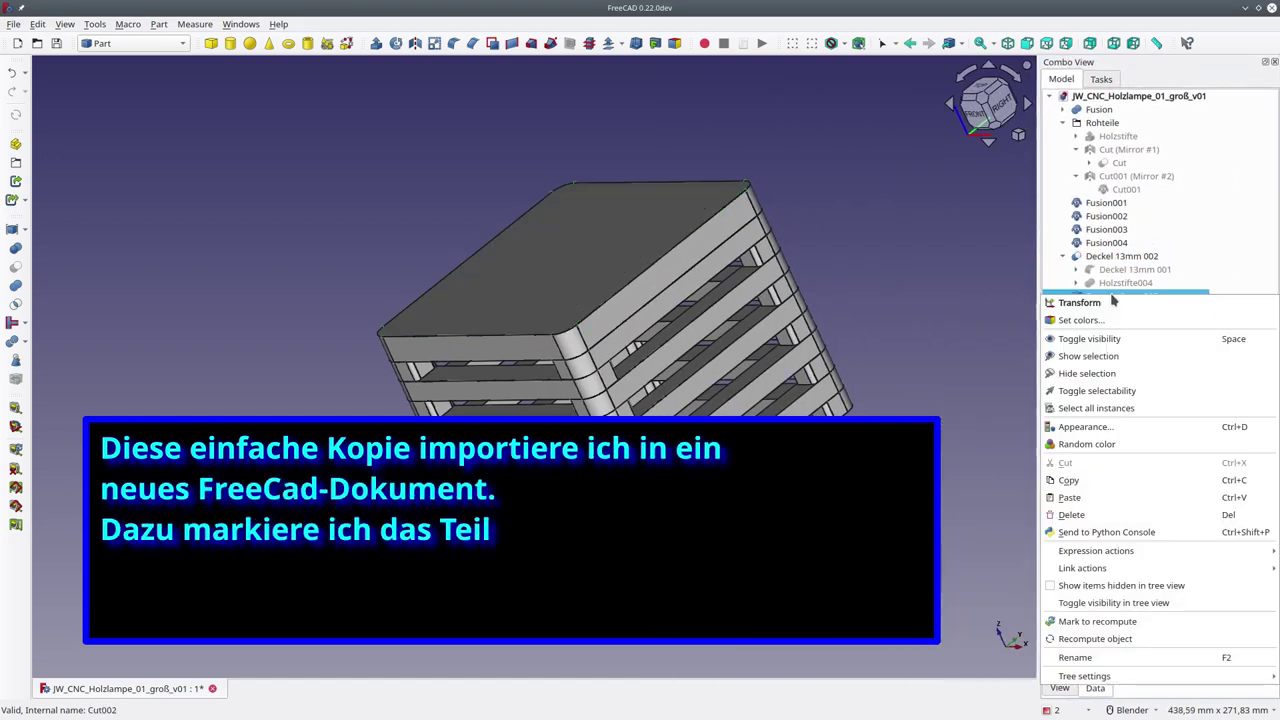
left_click(1110, 489)
Step: Paste the lid into a new empty Unnamed1 document and view it from the top
left_click(14, 24)
left_click(32, 41)
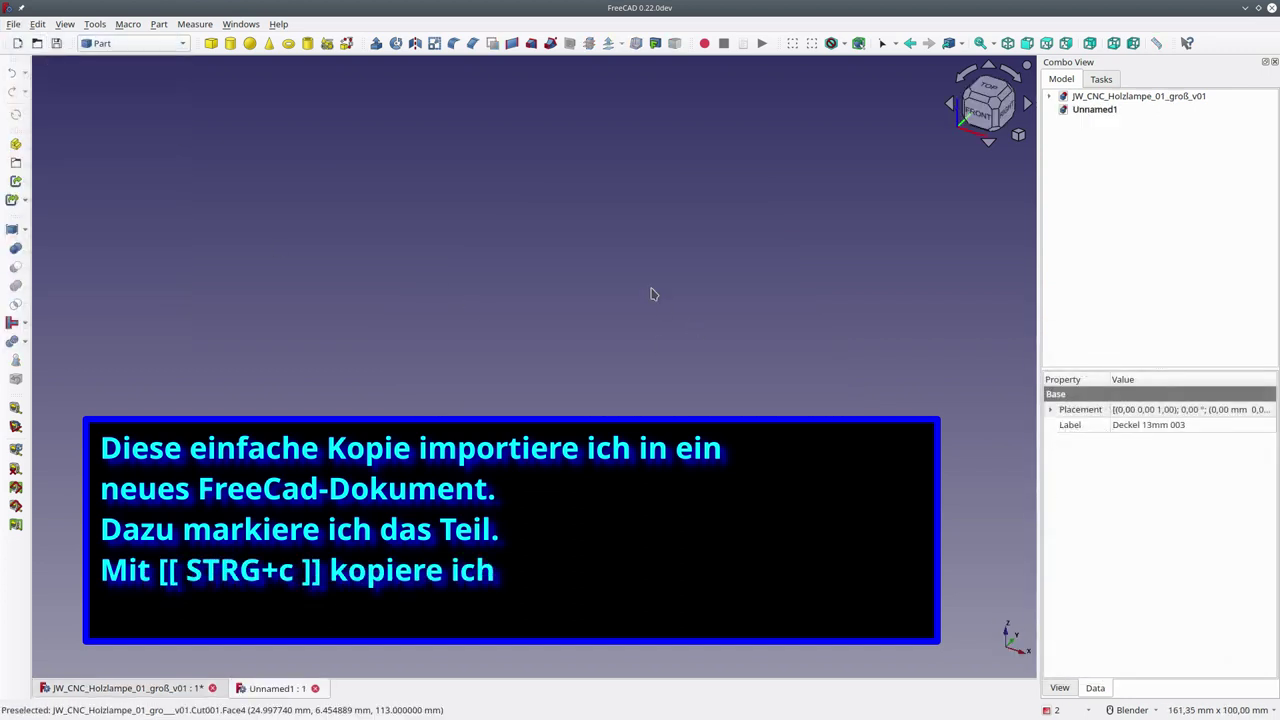
right_click(609, 276)
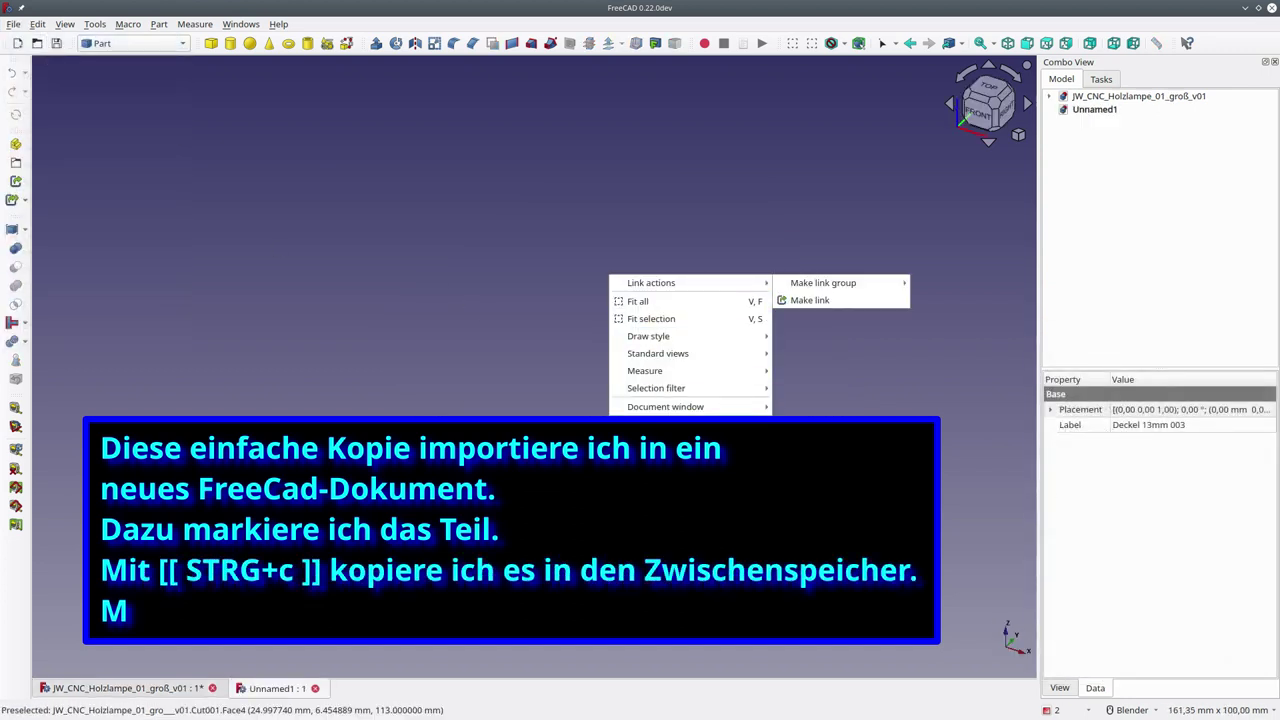
left_click(159, 24)
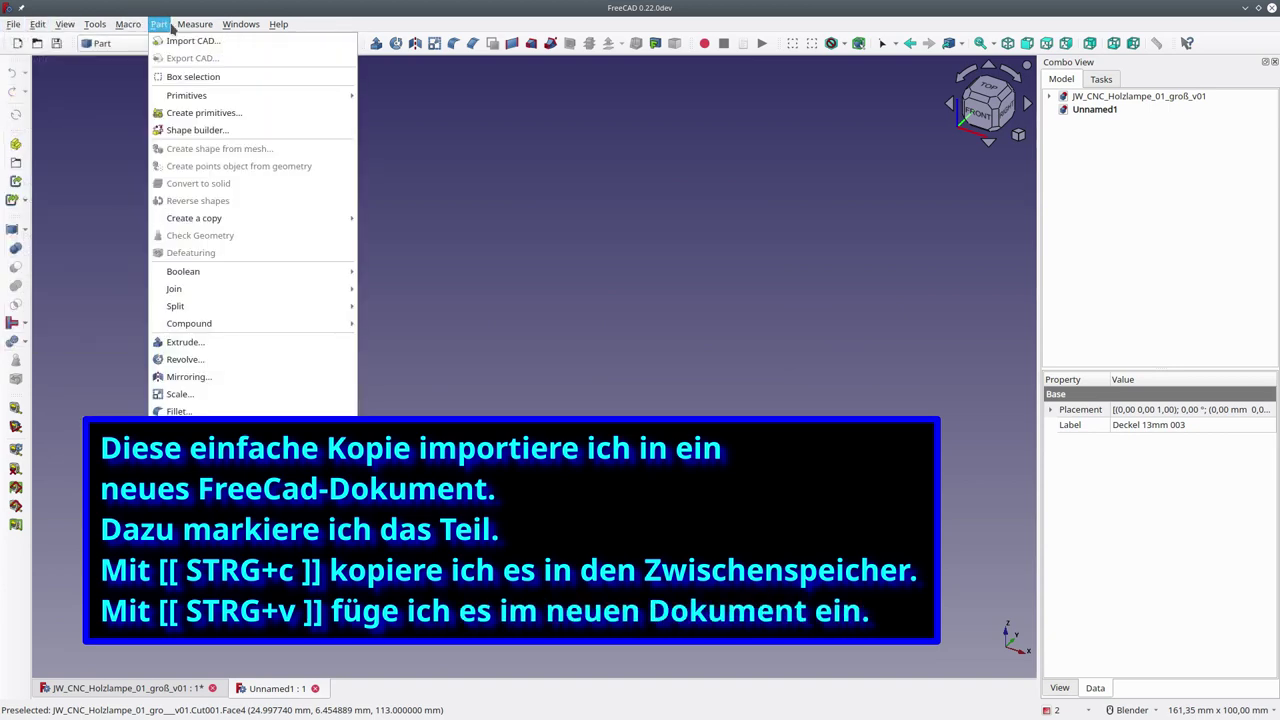
left_click(1063, 277)
key("ctrl+v")
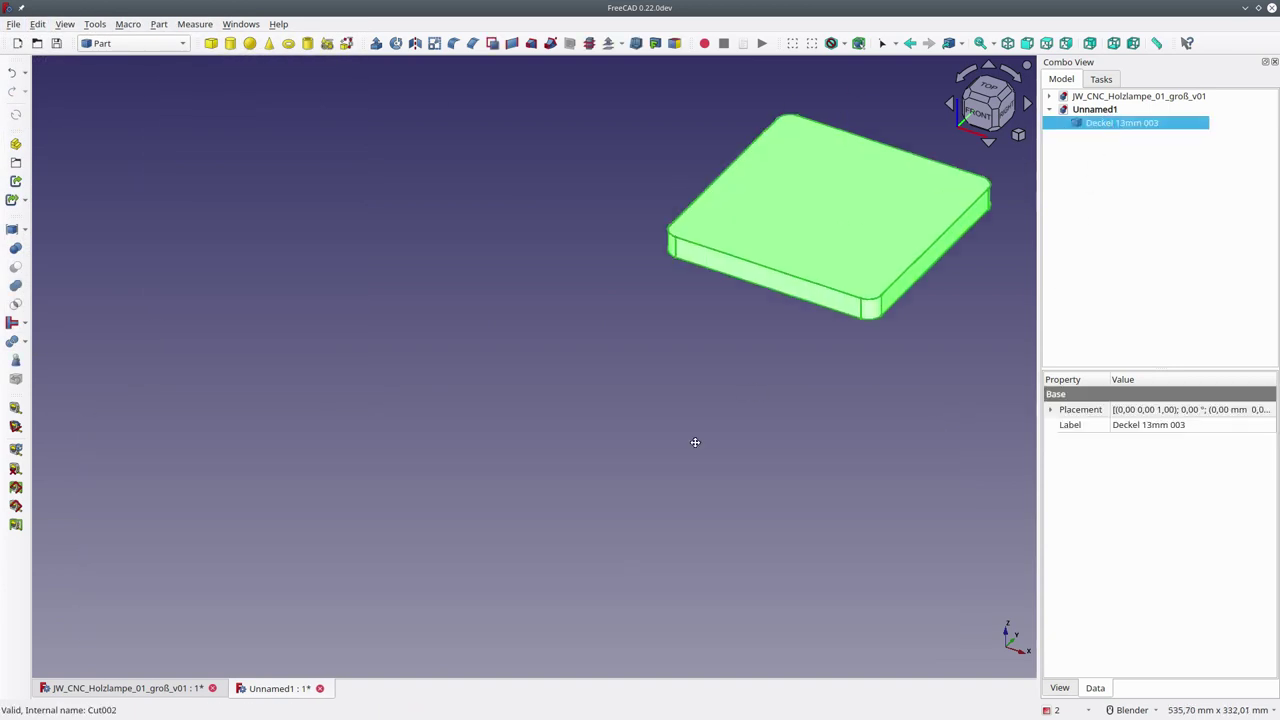
key("2")
left_click(957, 606)
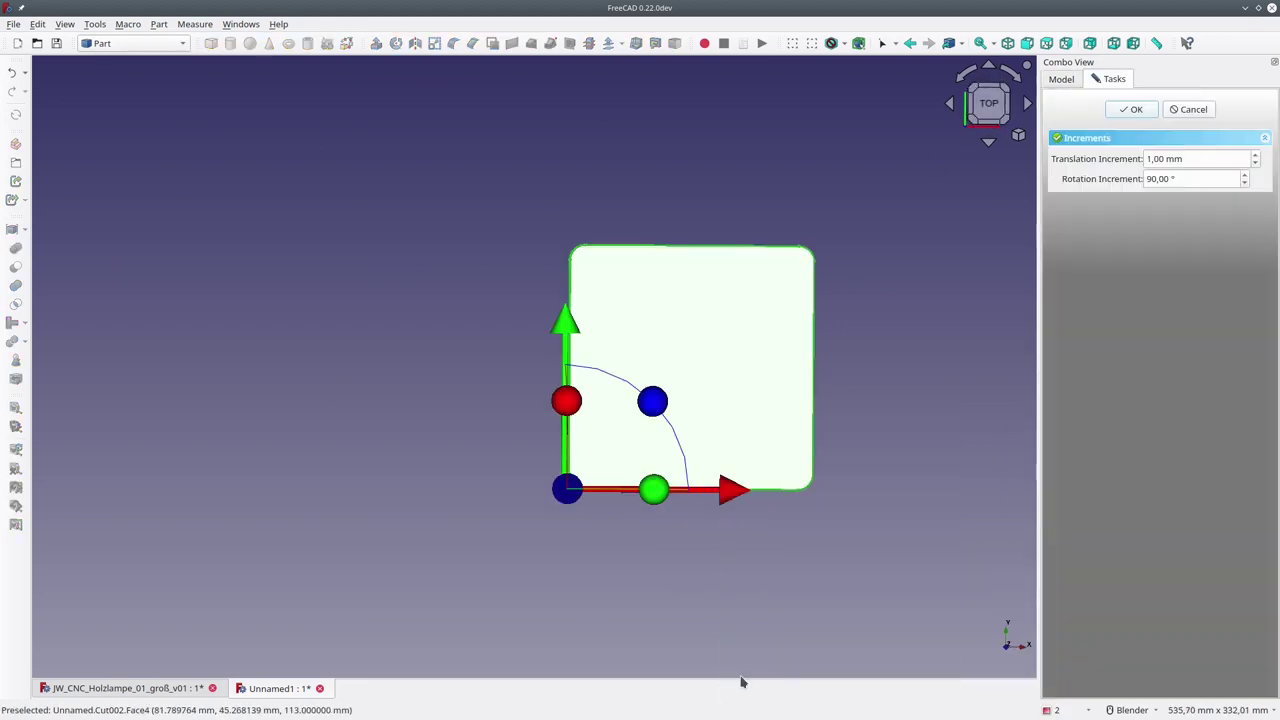
Step: Begin moving and rotating the pasted lid in the view
middle_click_drag(743, 680, 988, 210)
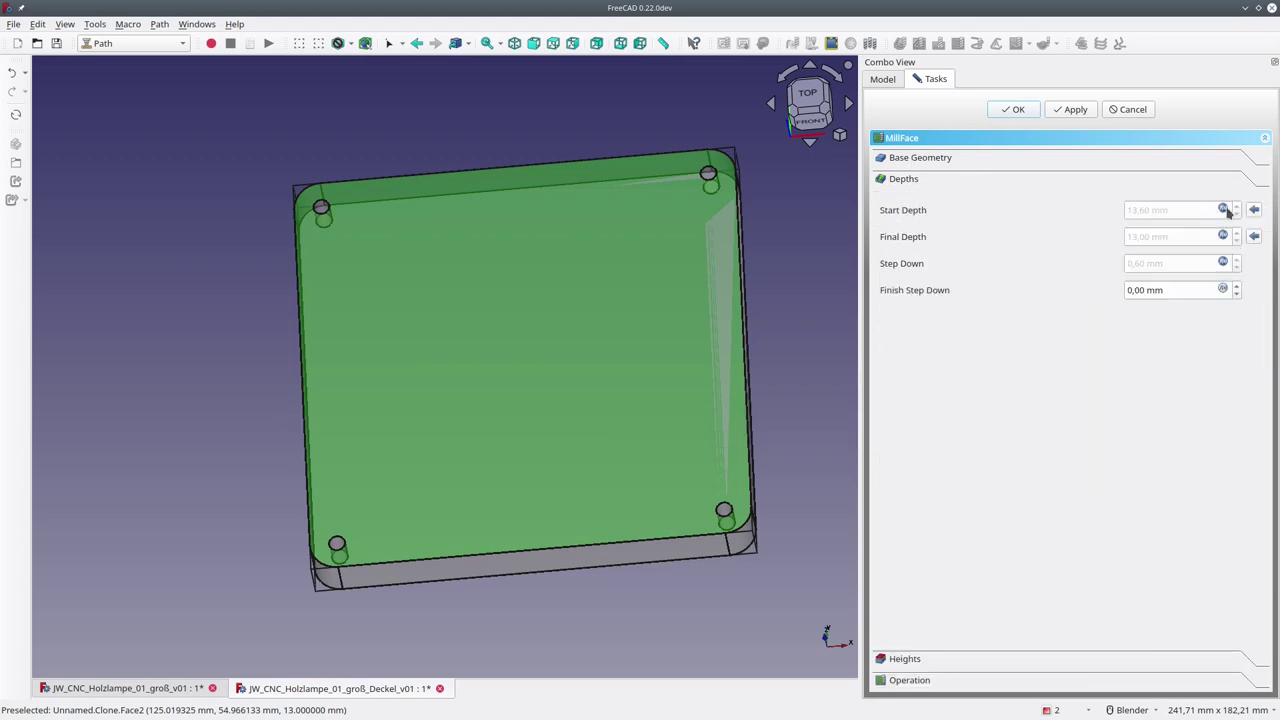
Step: Set the MillFace Start Depth to 15.4 mm and Final Depth to 13 mm, then confirm
left_click(1009, 399)
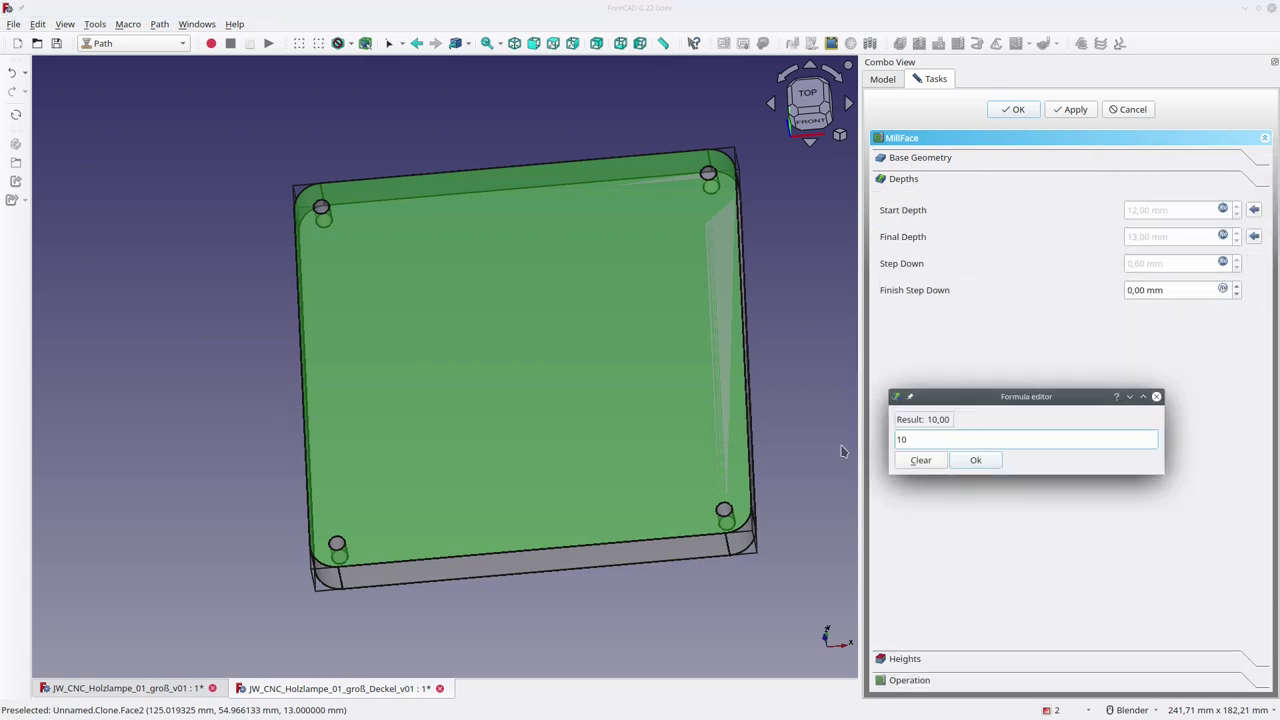
left_click(1075, 109)
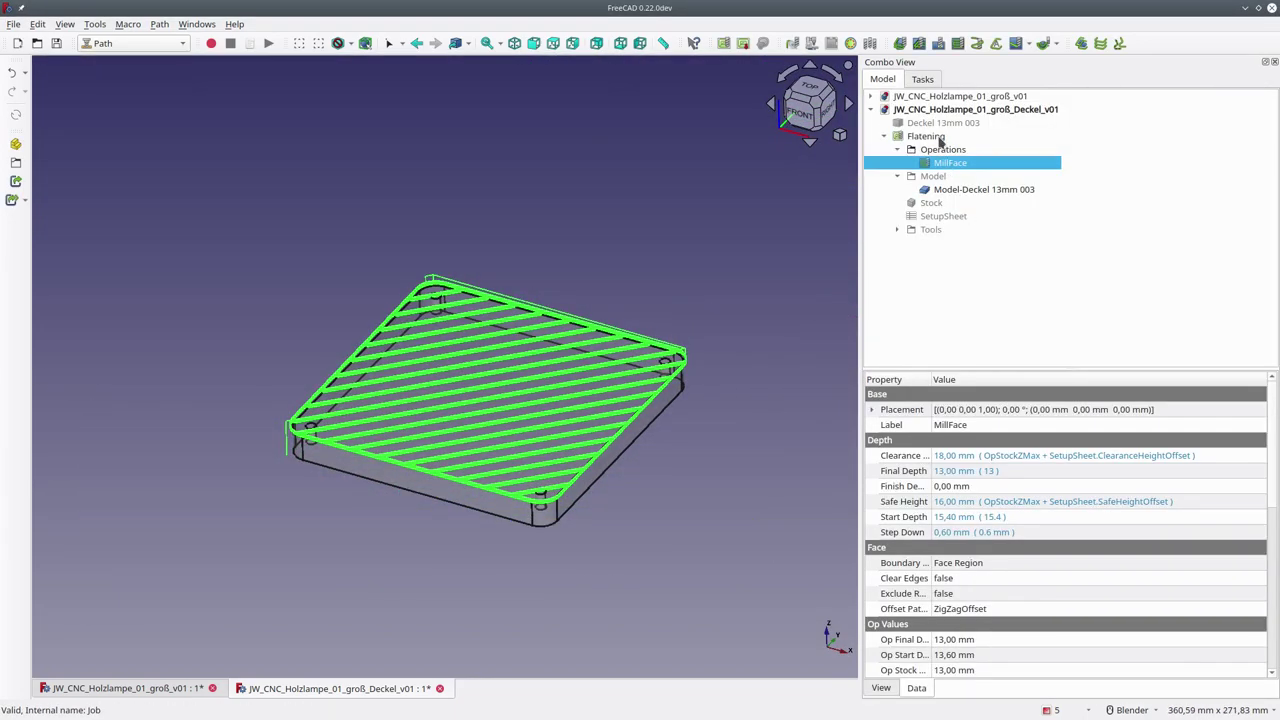
Step: Open the Flatening job in Job Edit to see its grbl output settings
left_click(938, 138)
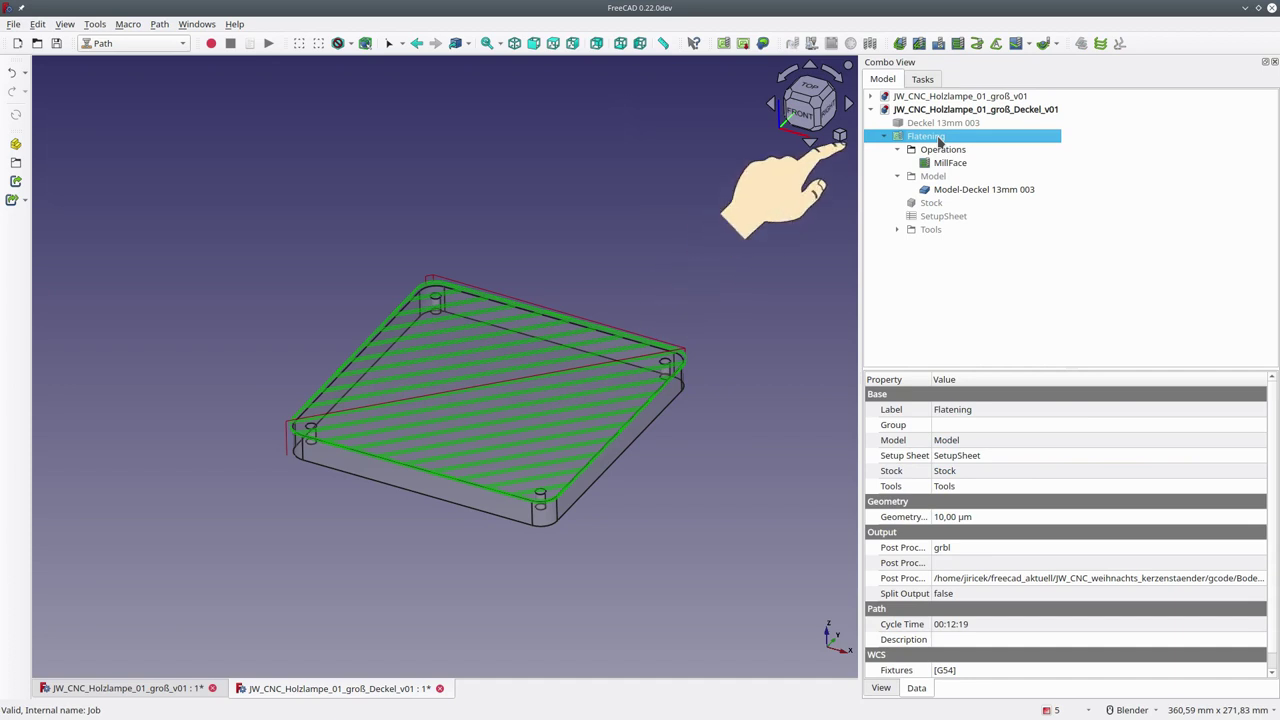
double_click(938, 139)
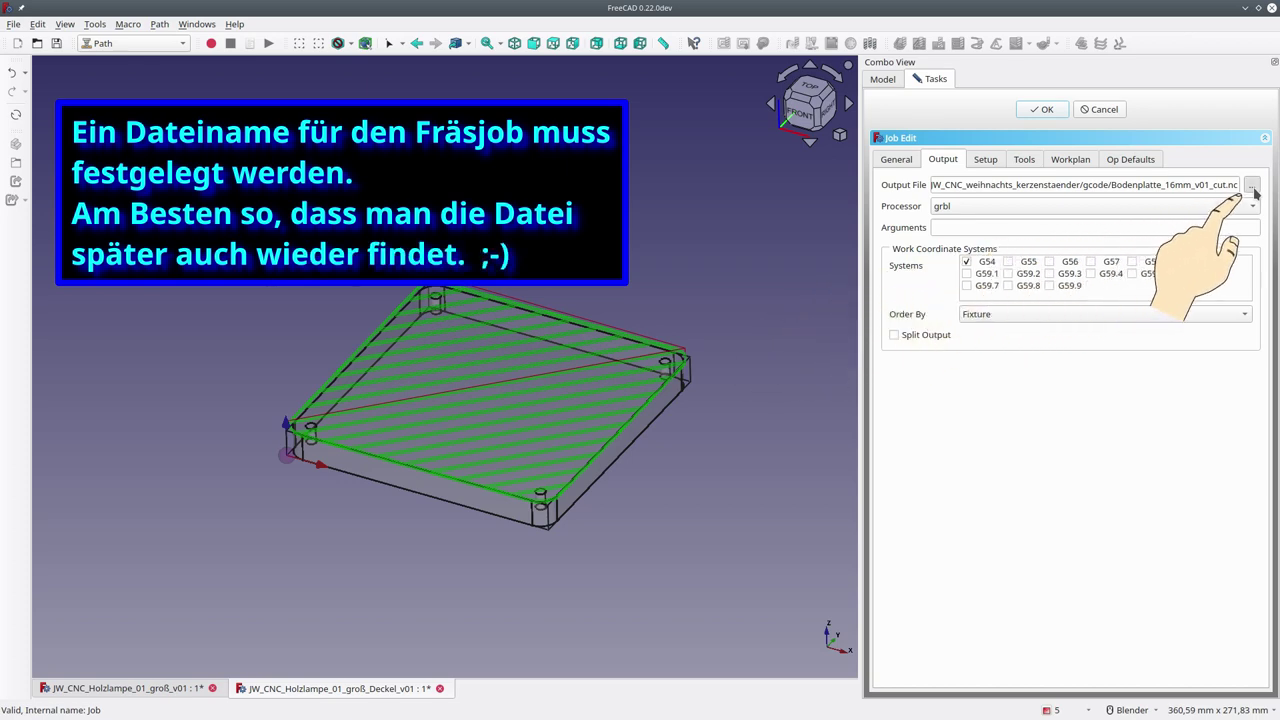
Step: Set the job's output file to 02a_Teil_02_face_15_to_13mm.nc in the gcode folder
left_click(1254, 190)
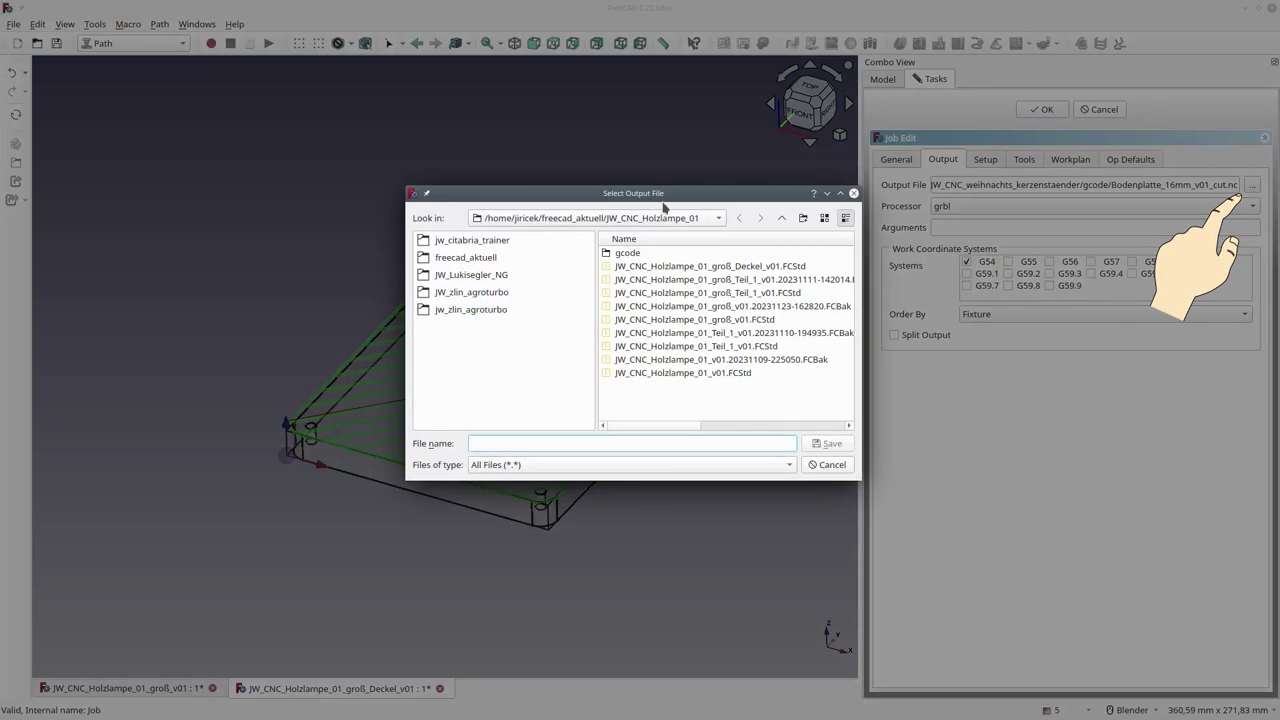
double_click(629, 253)
left_click(688, 266)
type("01a_Teil_02_face_15_to_13mm.nc")
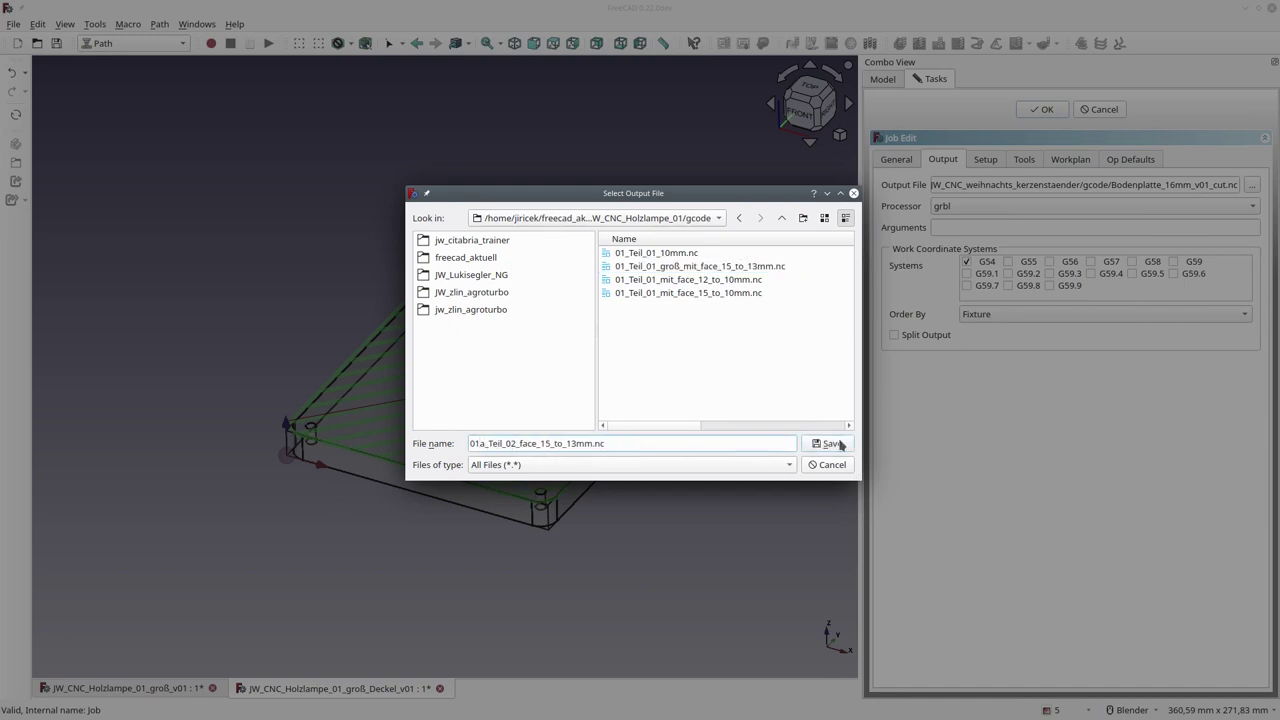
key("shift+Right")
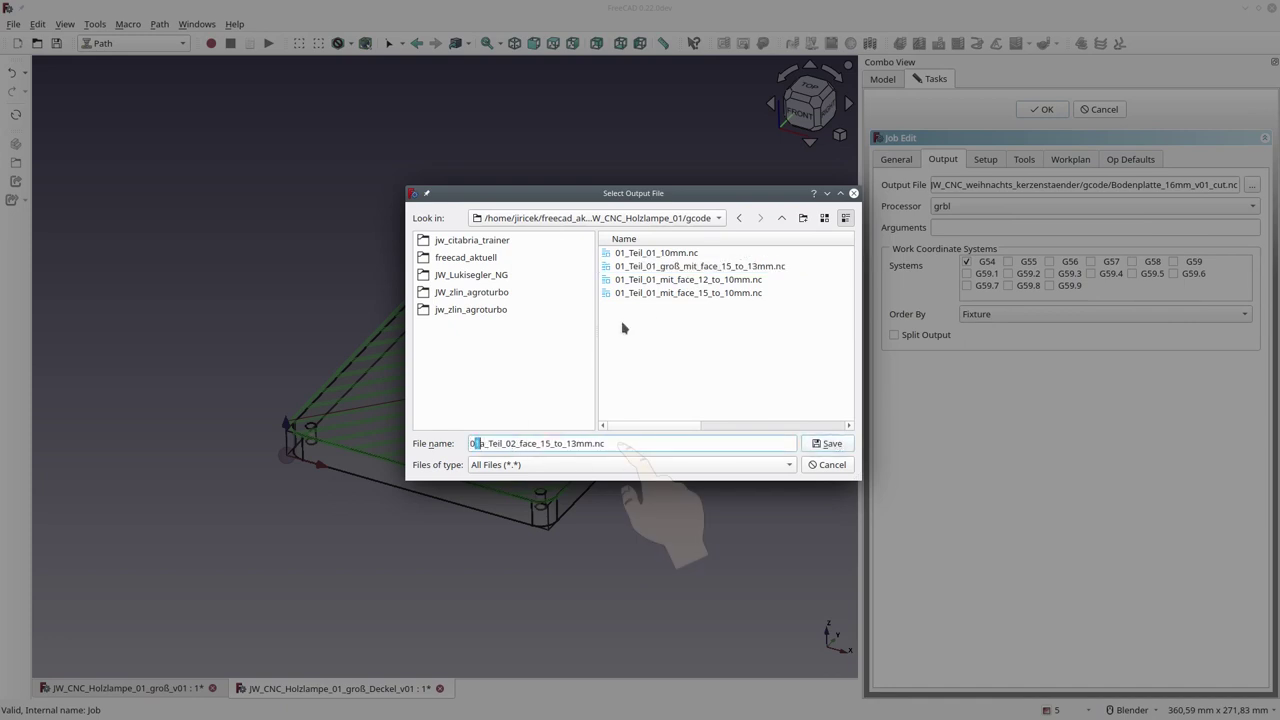
type("2")
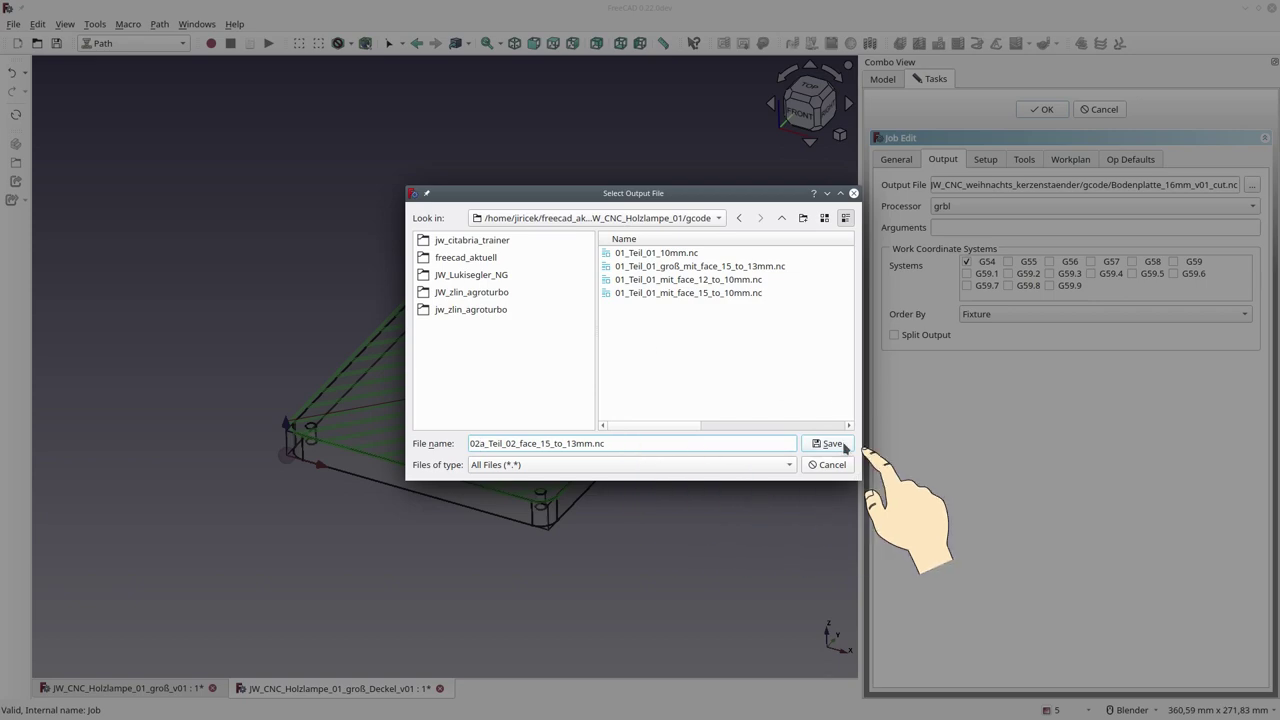
left_click(829, 443)
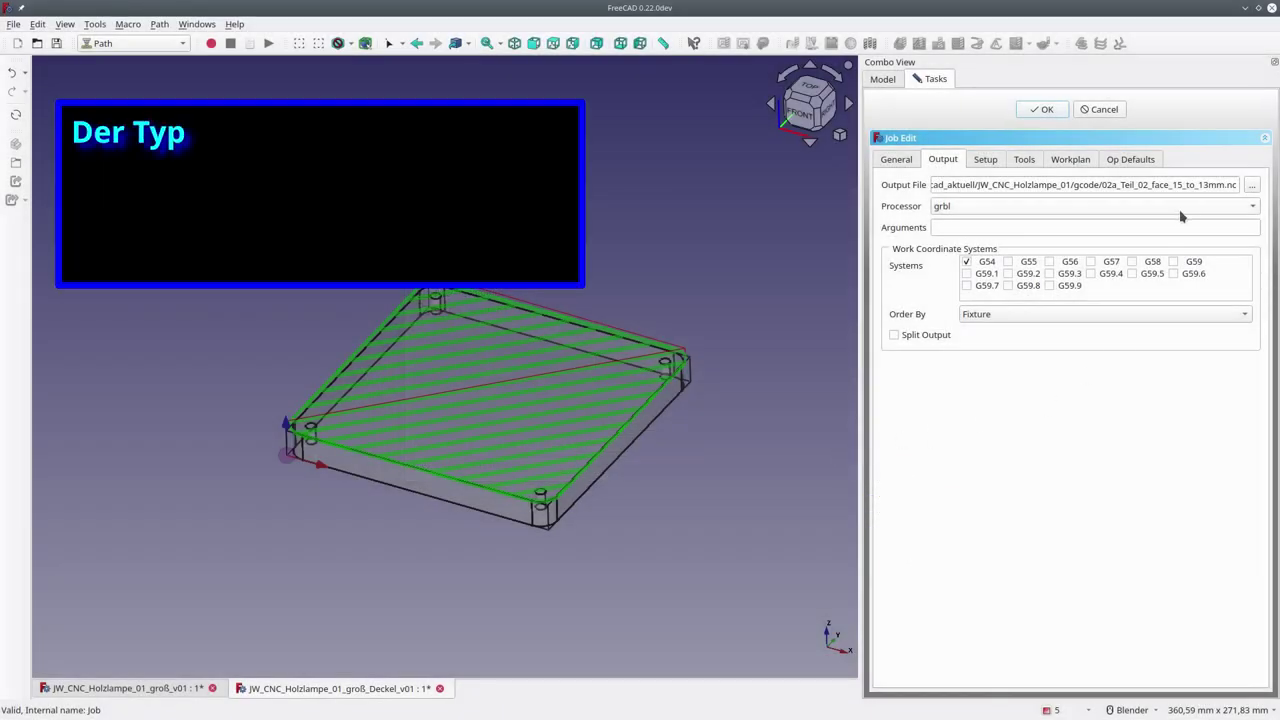
Step: Keep grbl as the post processor and confirm the Flatening job settings with OK
left_click(1255, 210)
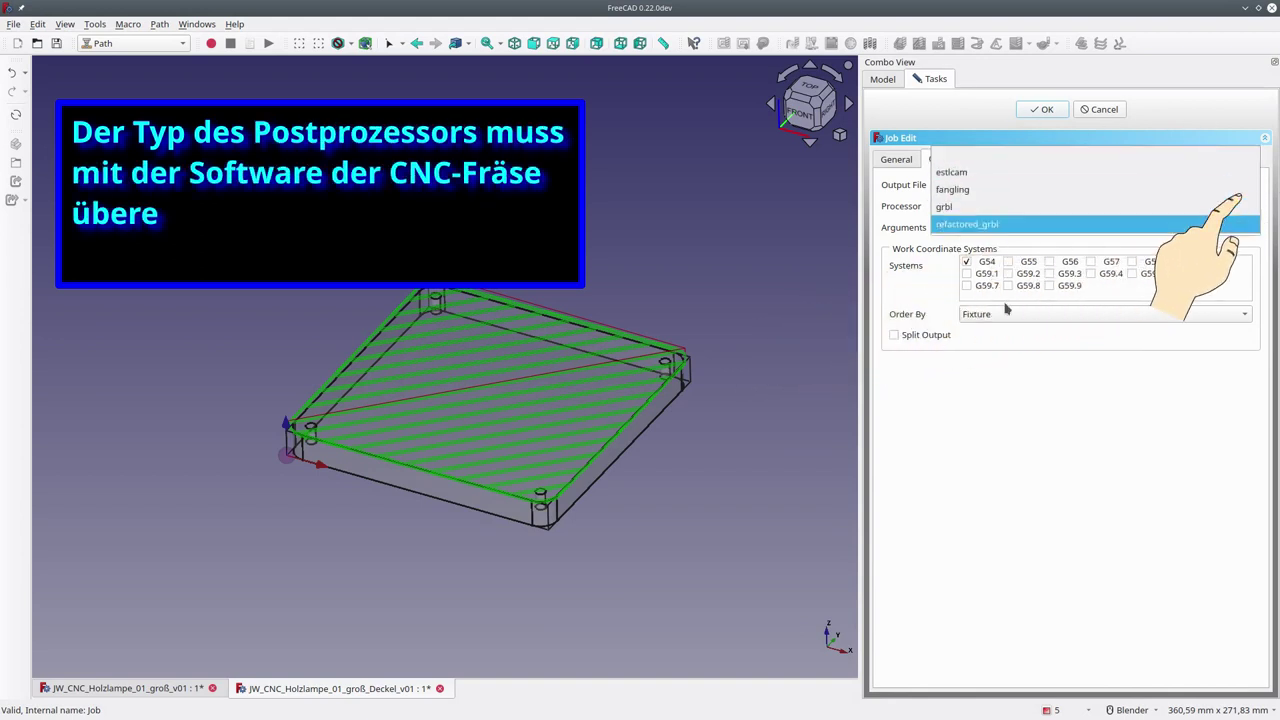
left_click(953, 208)
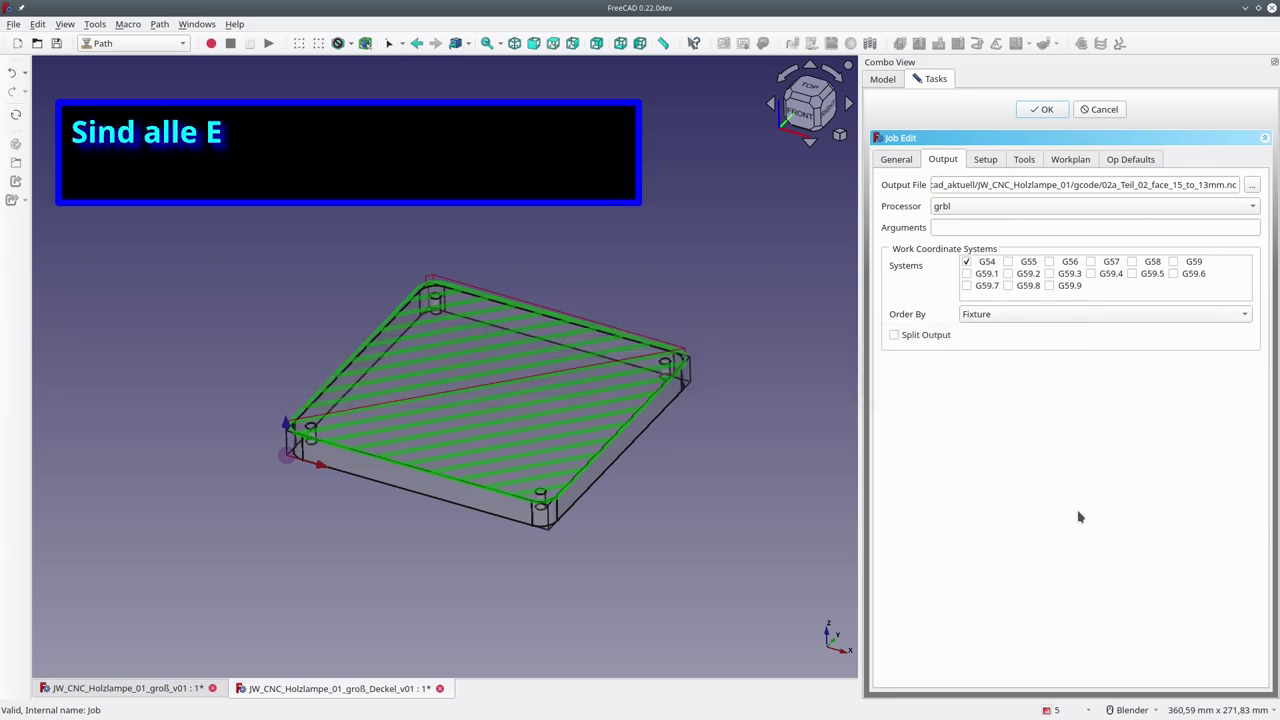
left_click(1043, 109)
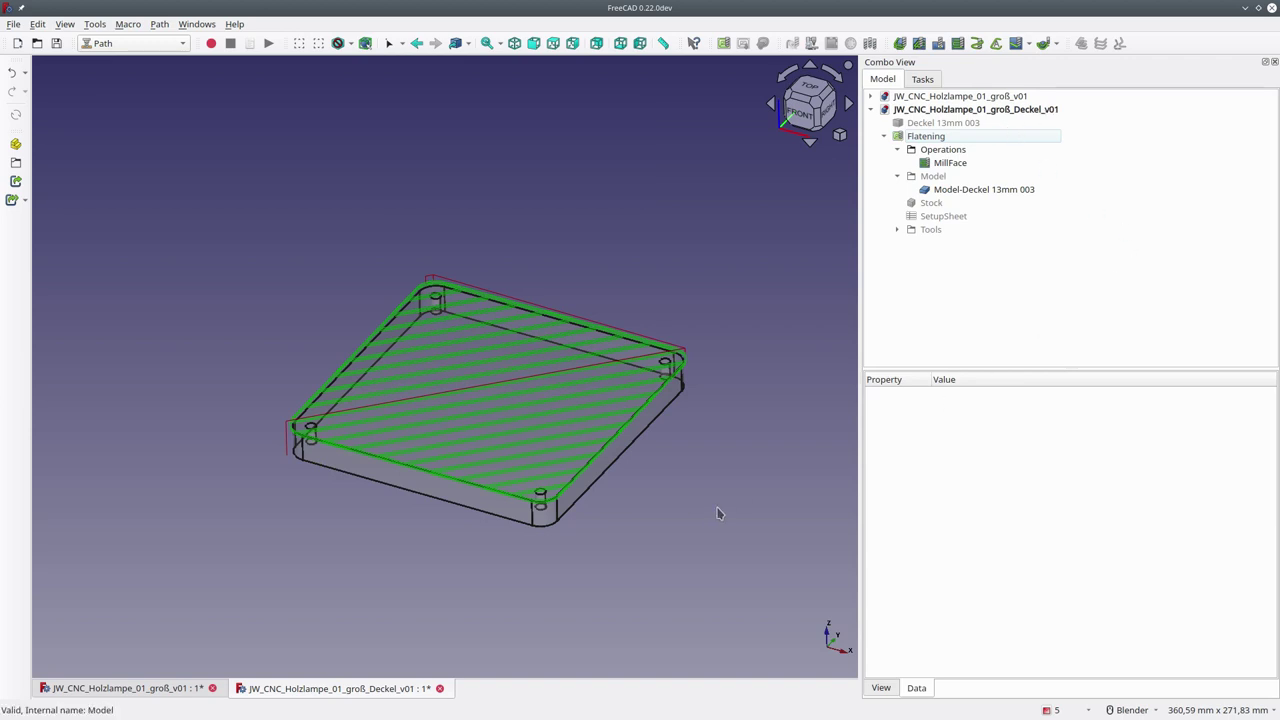
Step: Post-process the Flatening job and save the G-code as 02a_Teil_02_face_15_to_13mm.nc
left_click(926, 138)
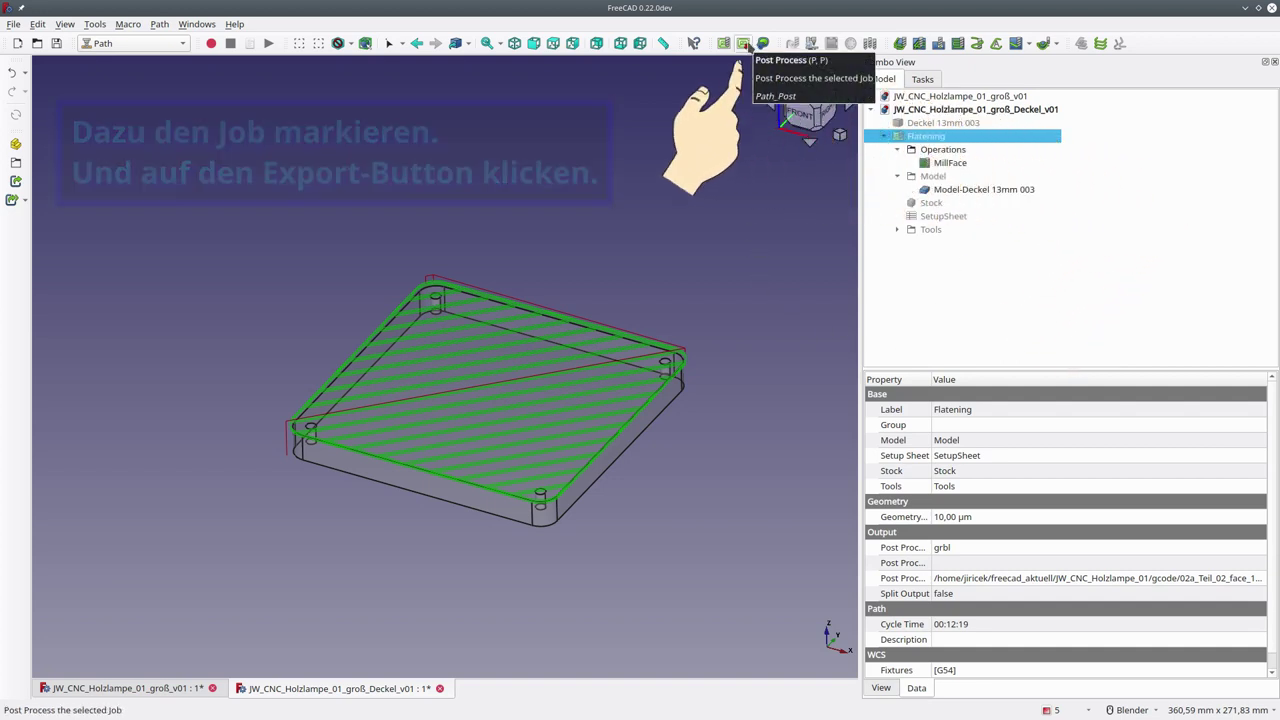
left_click(748, 46)
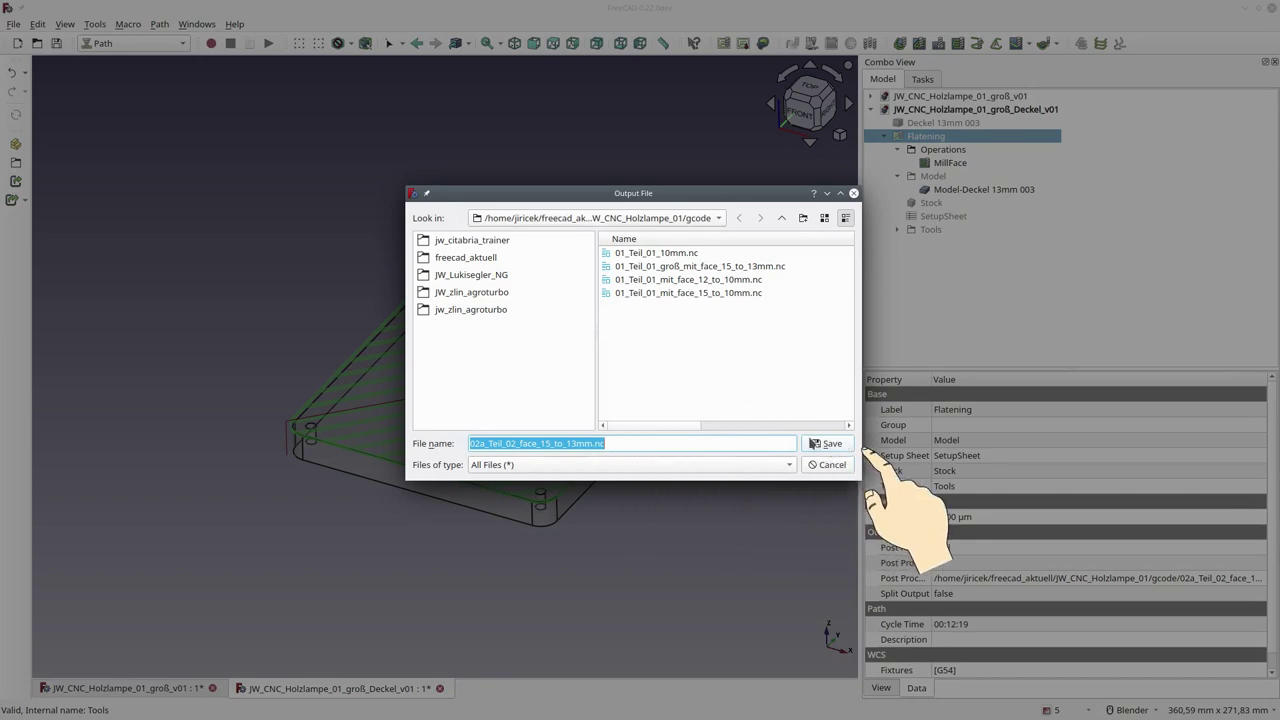
left_click(815, 443)
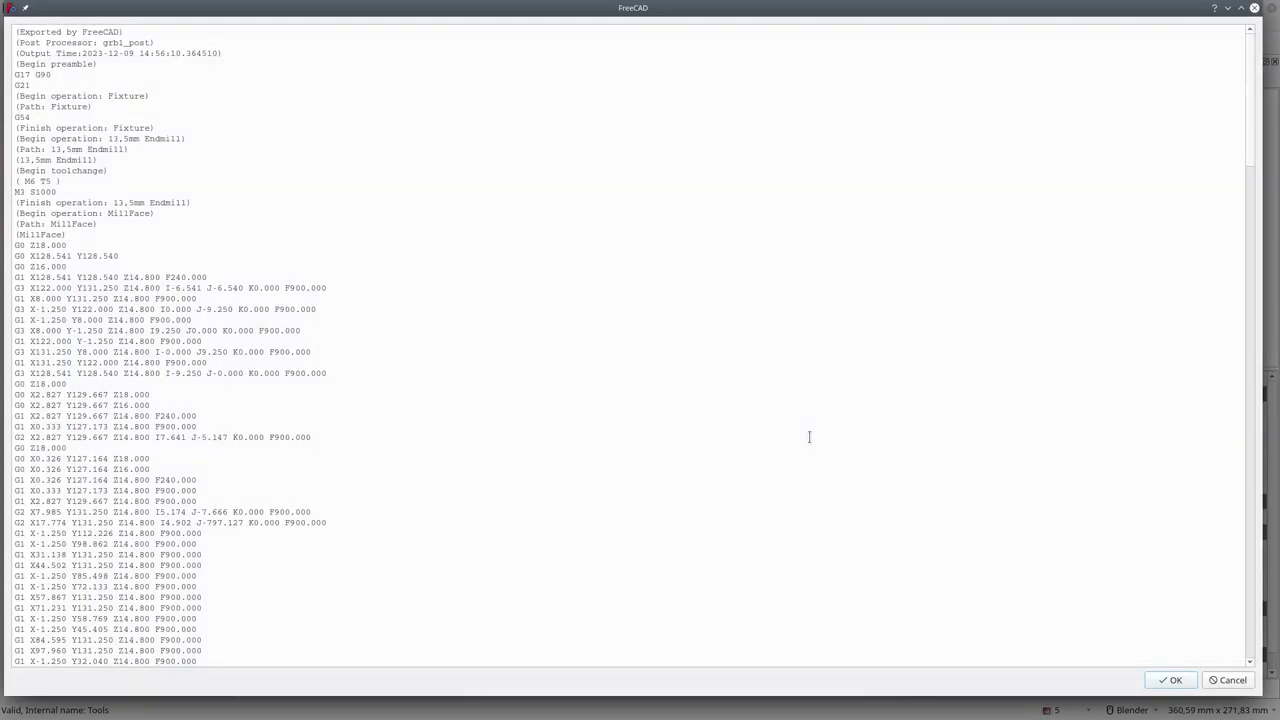
Step: Review and accept the G-code, then locate 02a_Teil_02_face_15_to_13mm.nc in the gcode folder
scroll(223, 434, "down", 7)
scroll(223, 434, "up", 2)
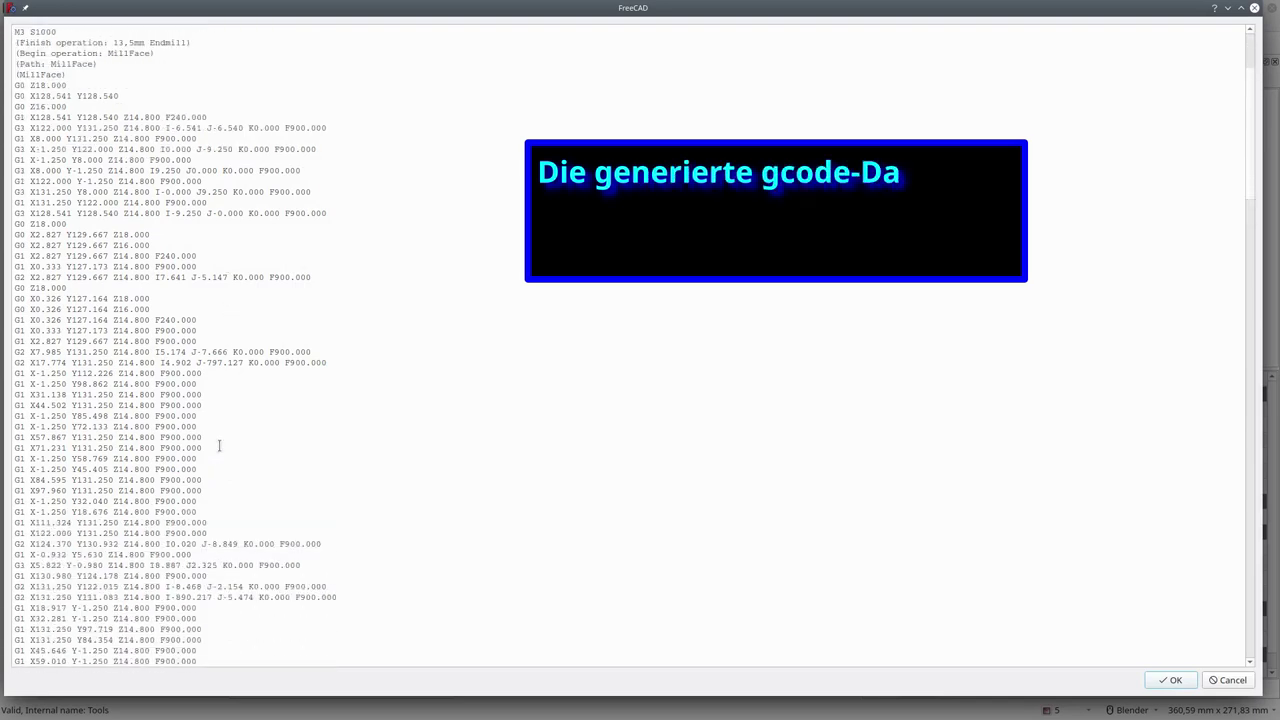
scroll(219, 447, "up", 5)
scroll(219, 447, "down", 10)
scroll(219, 447, "down", 10)
scroll(214, 457, "down", 10)
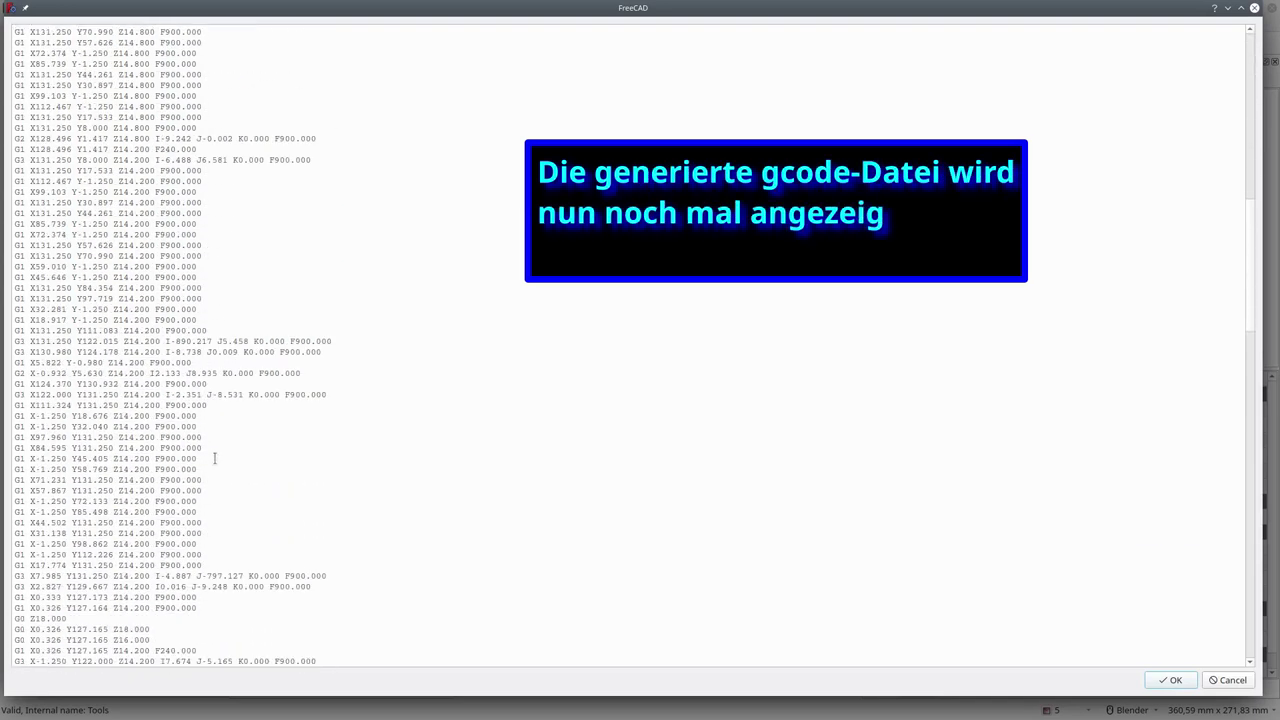
scroll(212, 462, "down", 10)
scroll(212, 462, "down", 9)
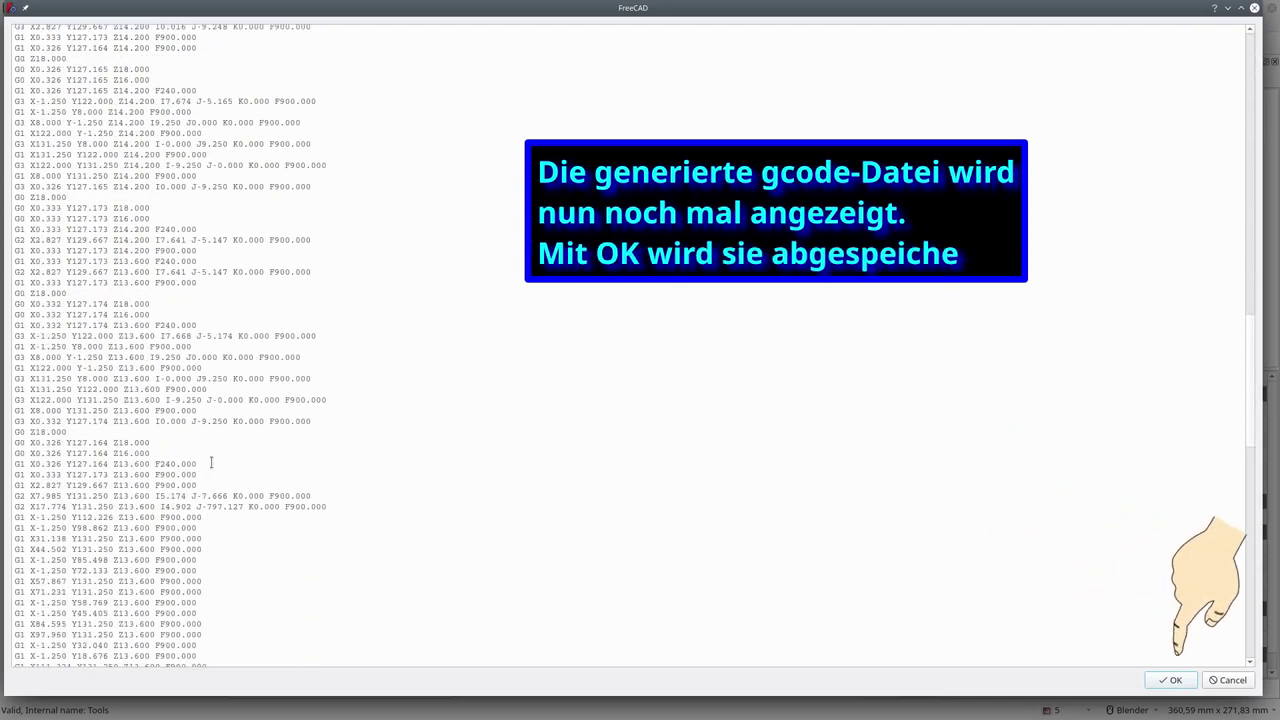
left_click(1174, 680)
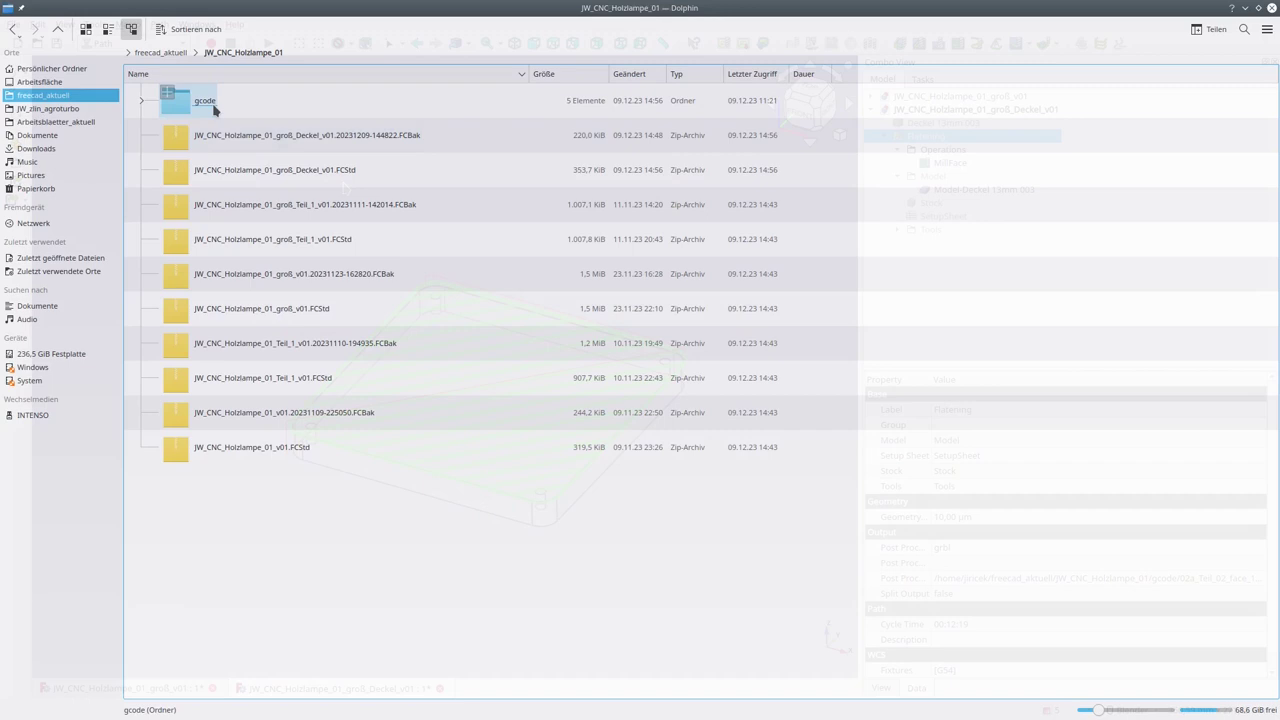
double_click(205, 100)
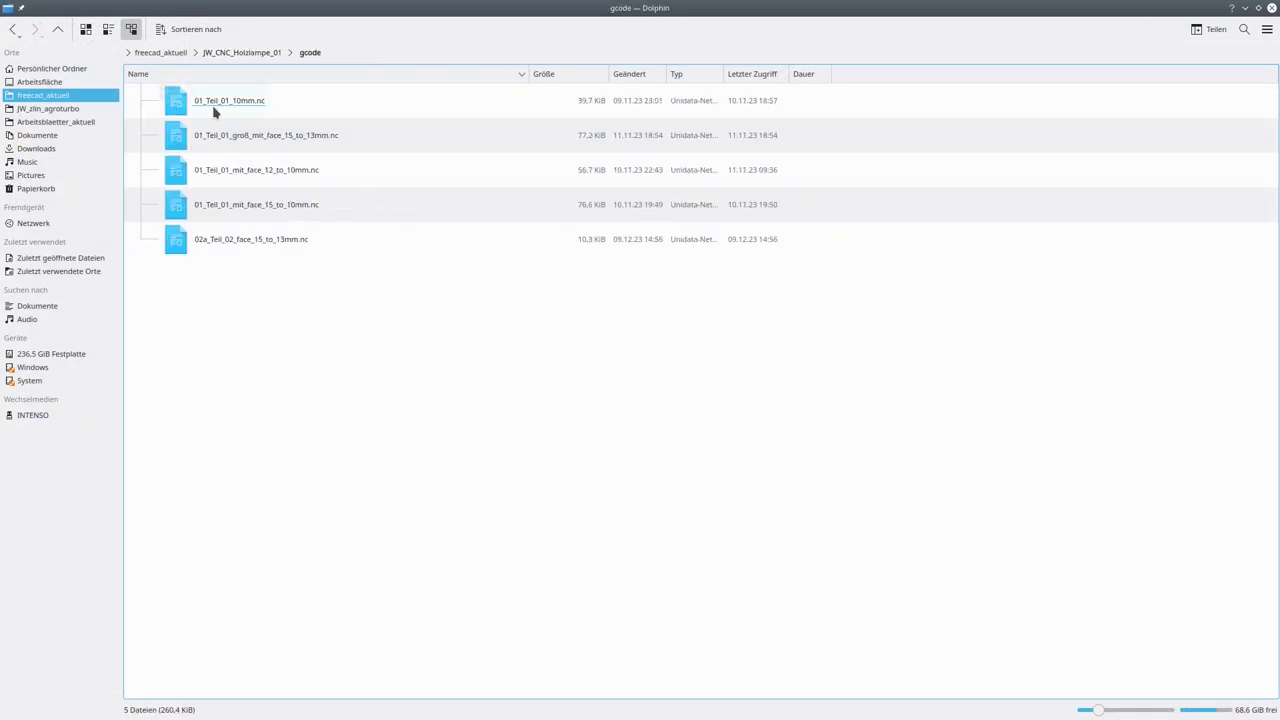
left_click(248, 243)
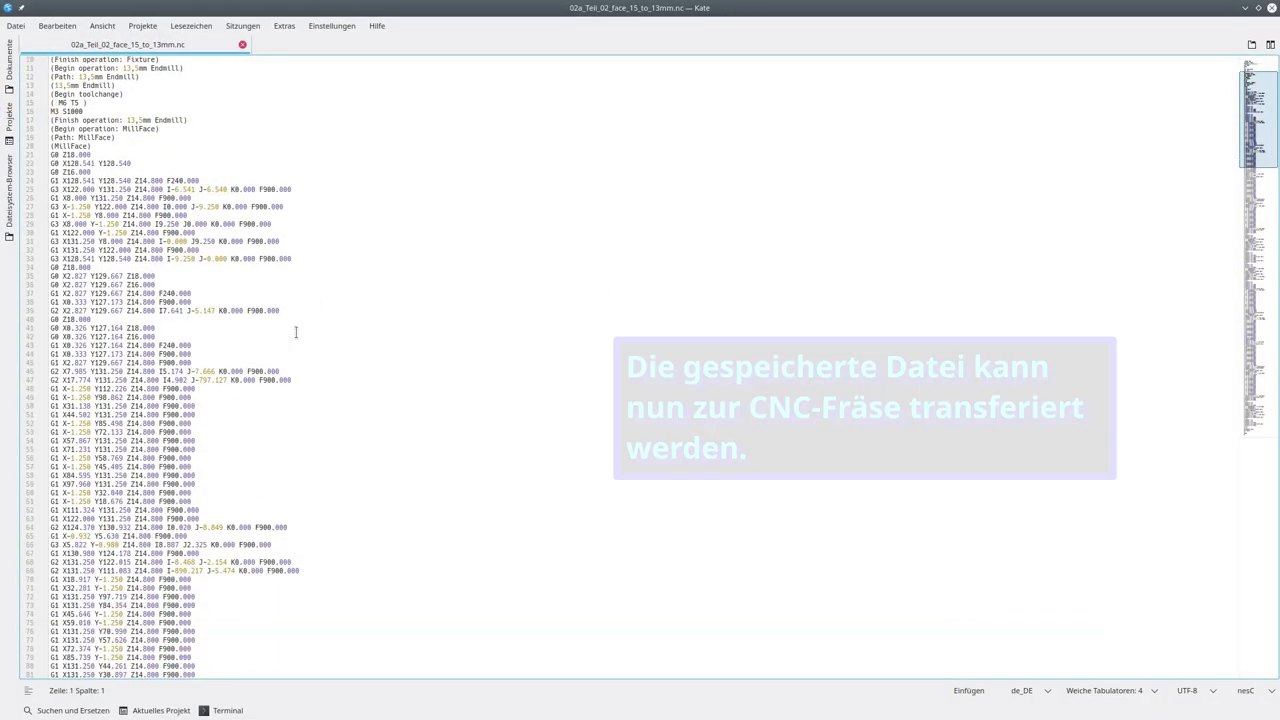
Step: Scroll down through the G-code in 02a_Teil_02_face_15_to_13mm.nc to review the Z14, F900 facing moves
scroll(296, 332, "down", 3)
scroll(296, 332, "down", 3)
scroll(296, 332, "down", 4)
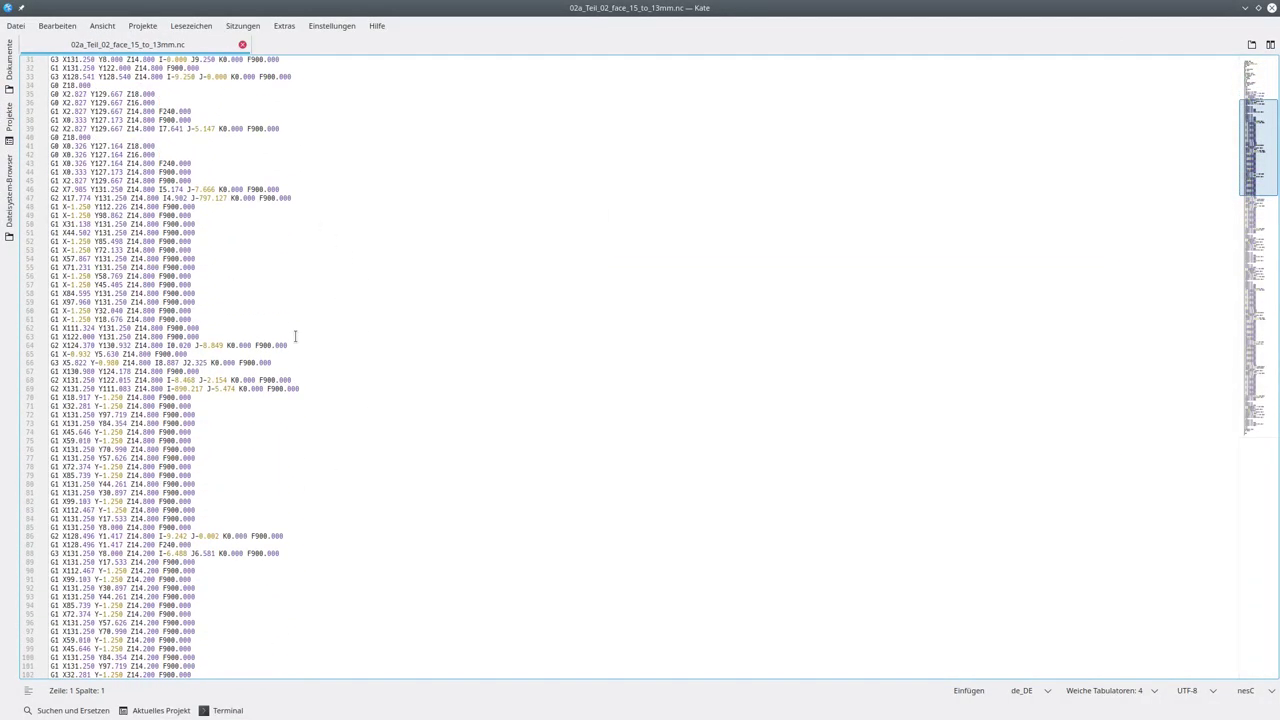